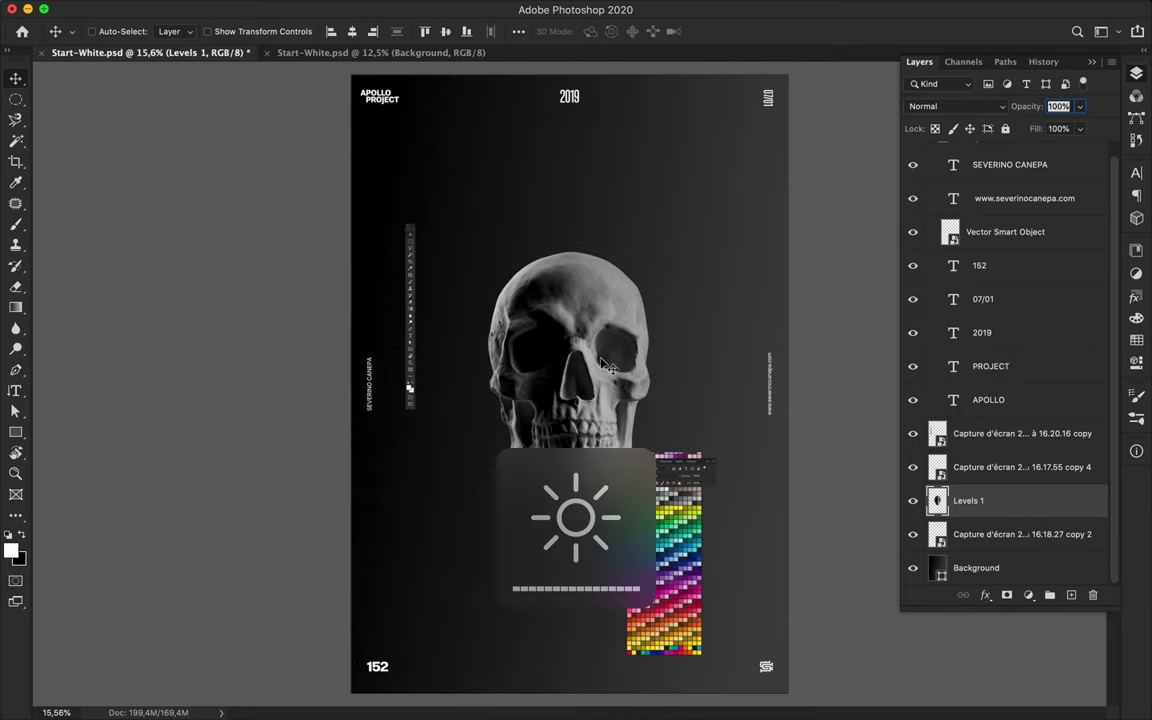
Drag the skull a little upward with the Move tool
mouse_move(643, 385)
left_mouse_down()
mouse_move(641, 371)
mouse_move(616, 385)
left_mouse_up()
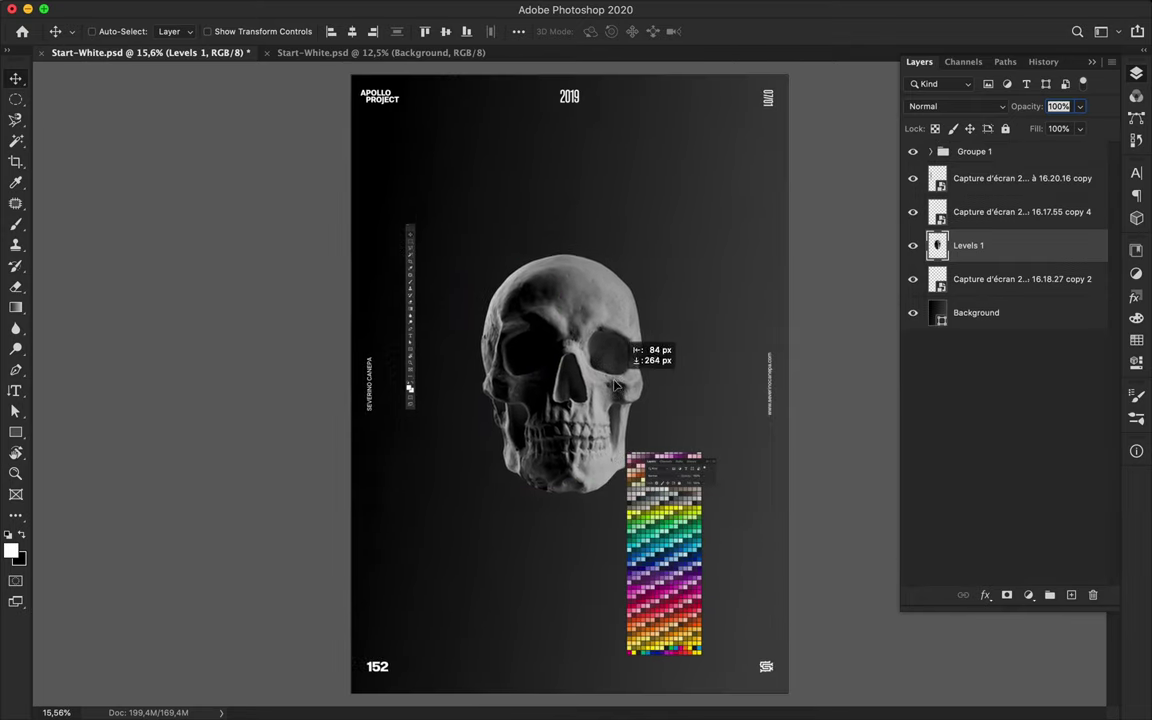
Copy the yellow palette row to a new layer with a rectangular marquee and slide it right
left_click(660, 478, "super")
scroll(660, 478, "up", 5)
key("m")
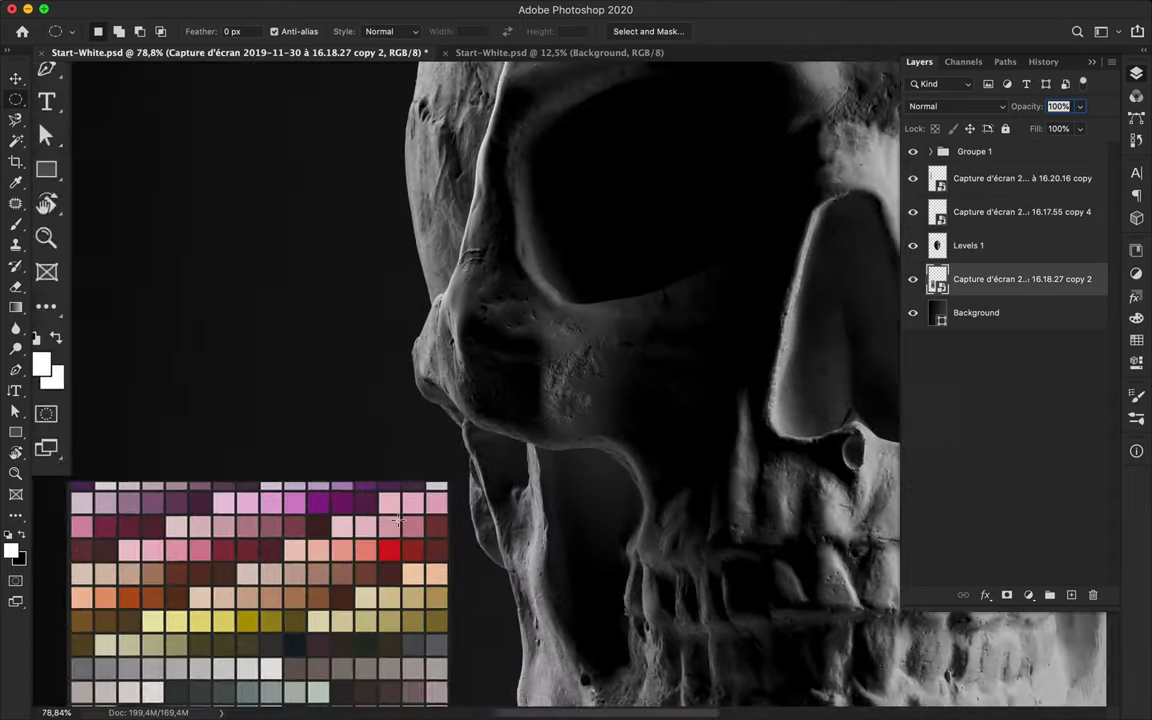
scroll(398, 520, "up", 3)
scroll(398, 520, "down", 5)
scroll(300, 450, "left", 2)
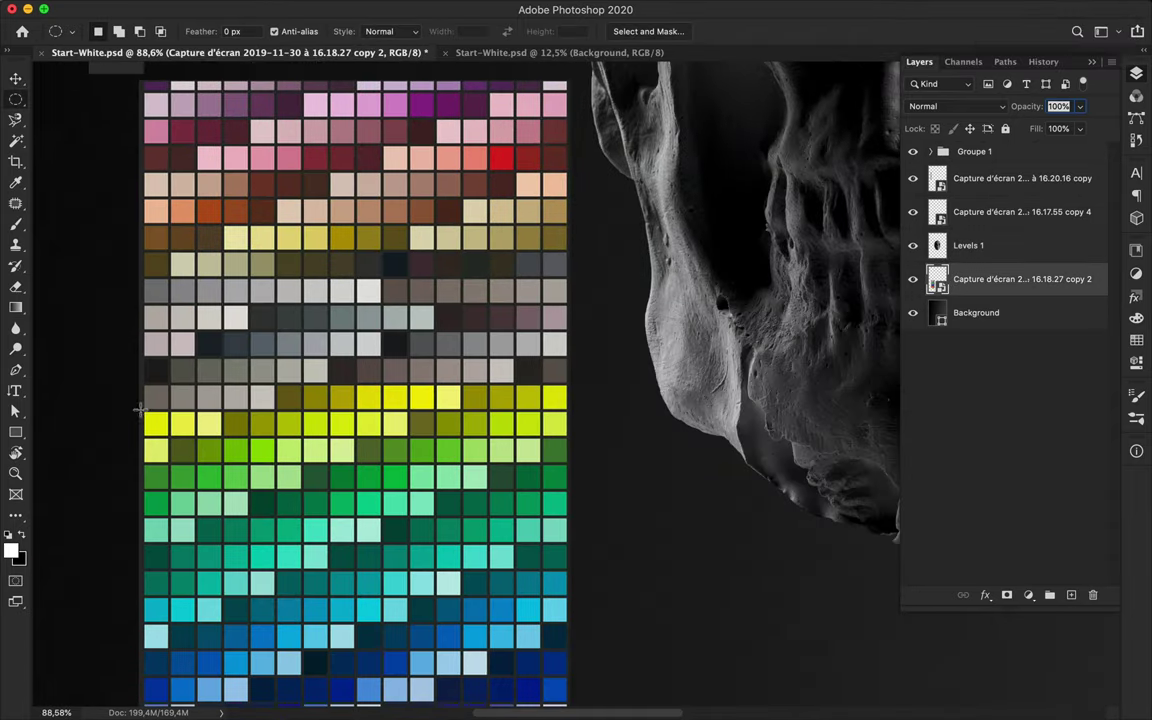
right_click(15, 99)
left_click(70, 86)
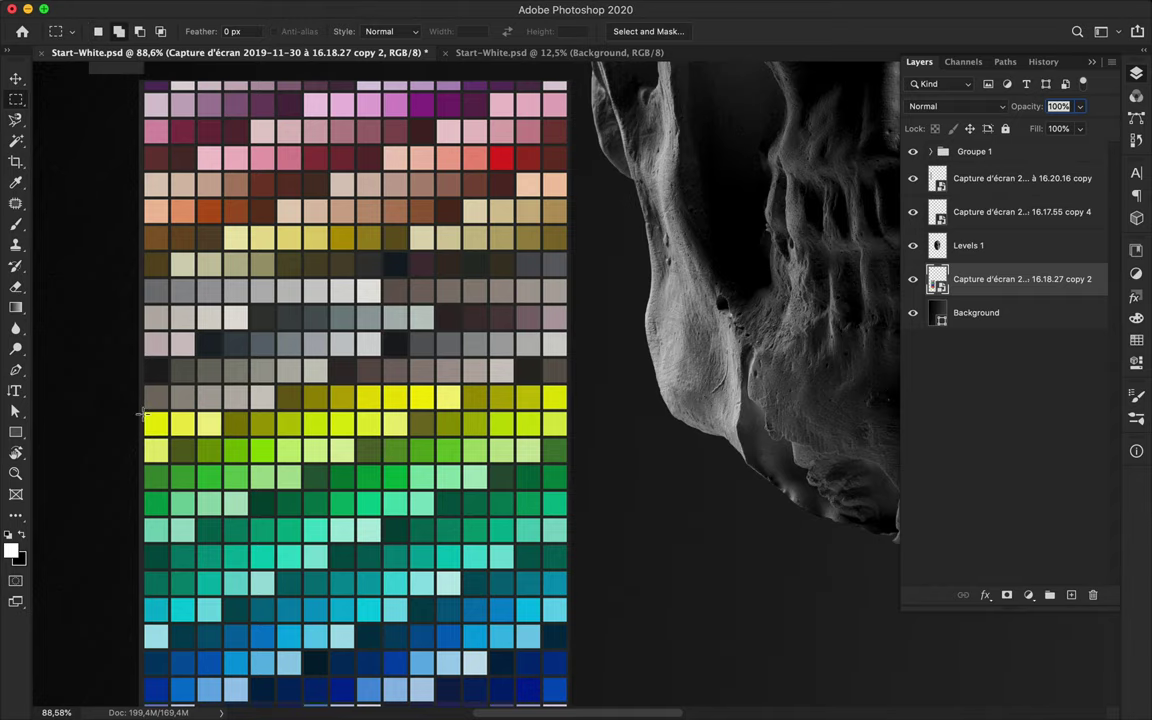
key("super+j")
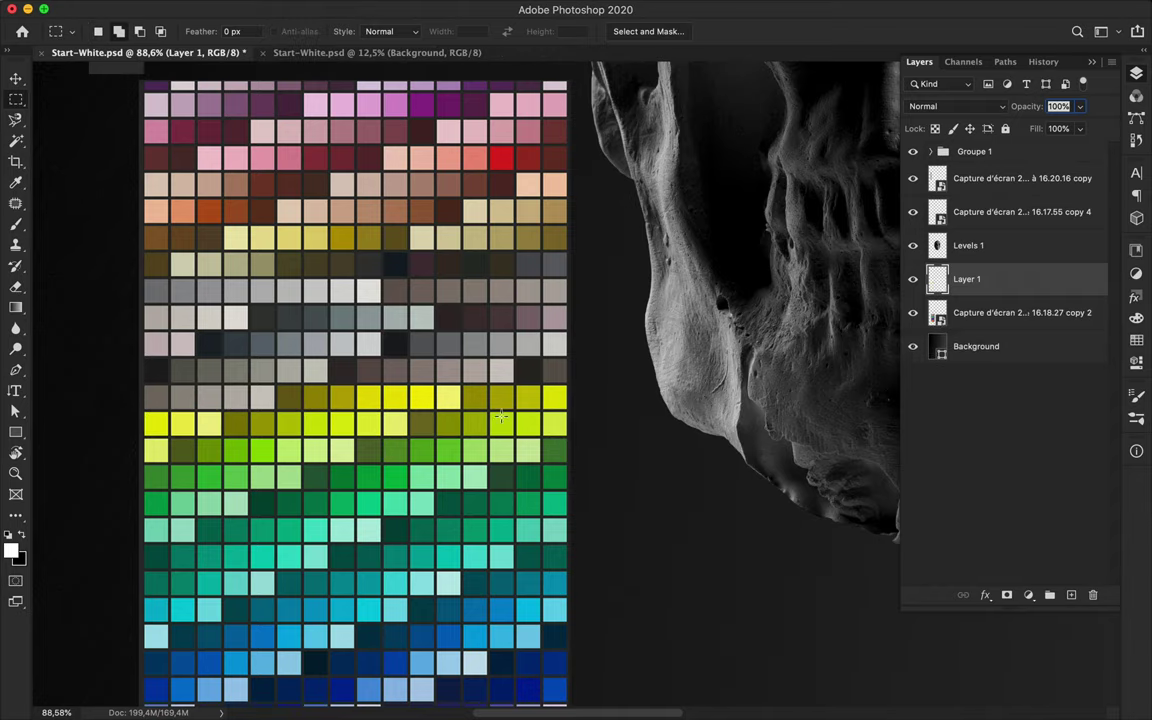
scroll(569, 443, "down", 3)
left_click_drag(300, 395, 399, 385)
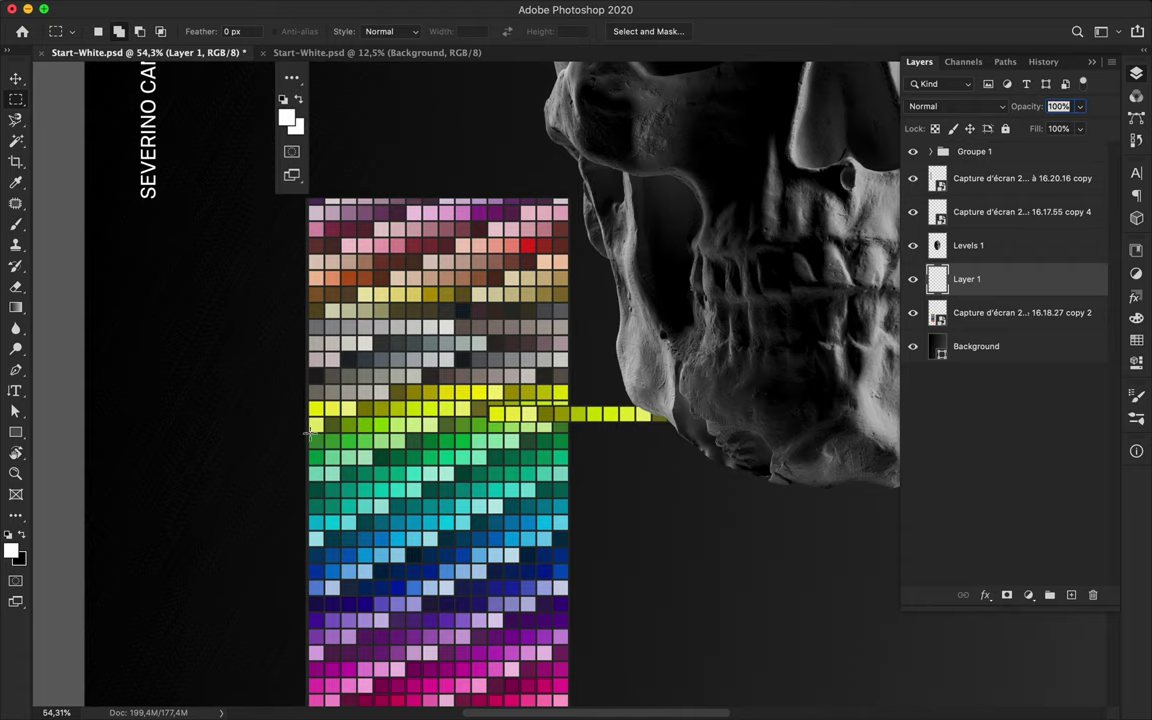
Copy the green swatch row to a new layer and slide it right
scroll(305, 433, "up", 2)
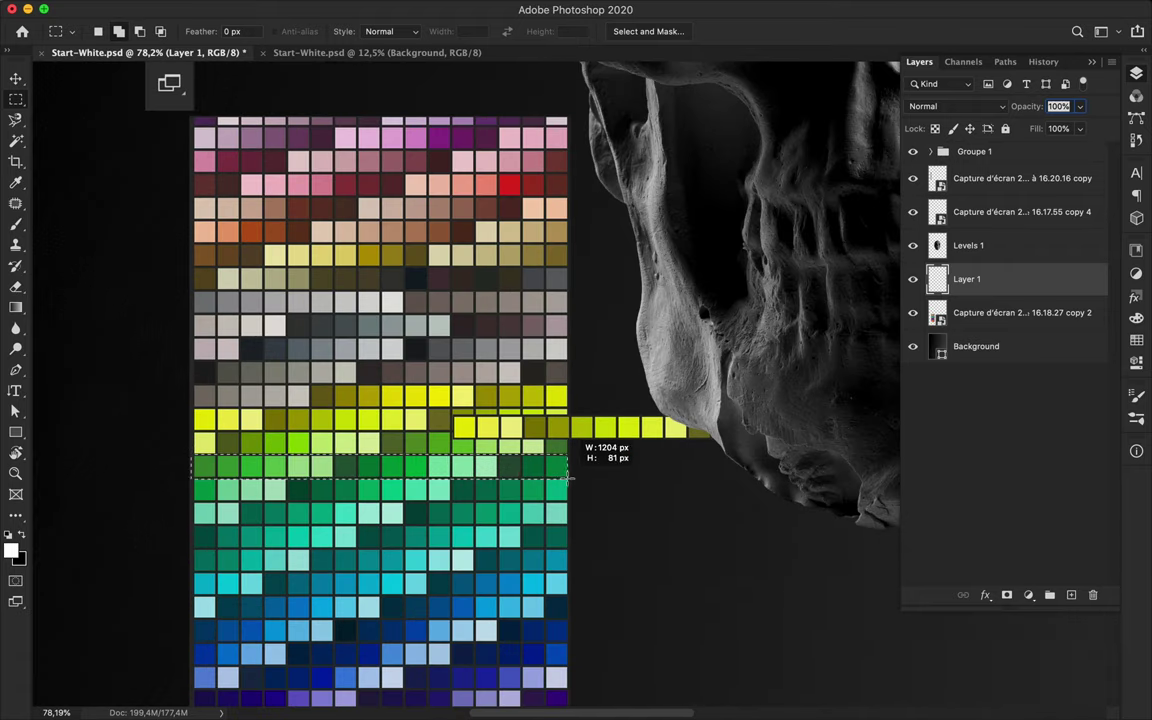
key("super+j")
key("Return")
key("super+j")
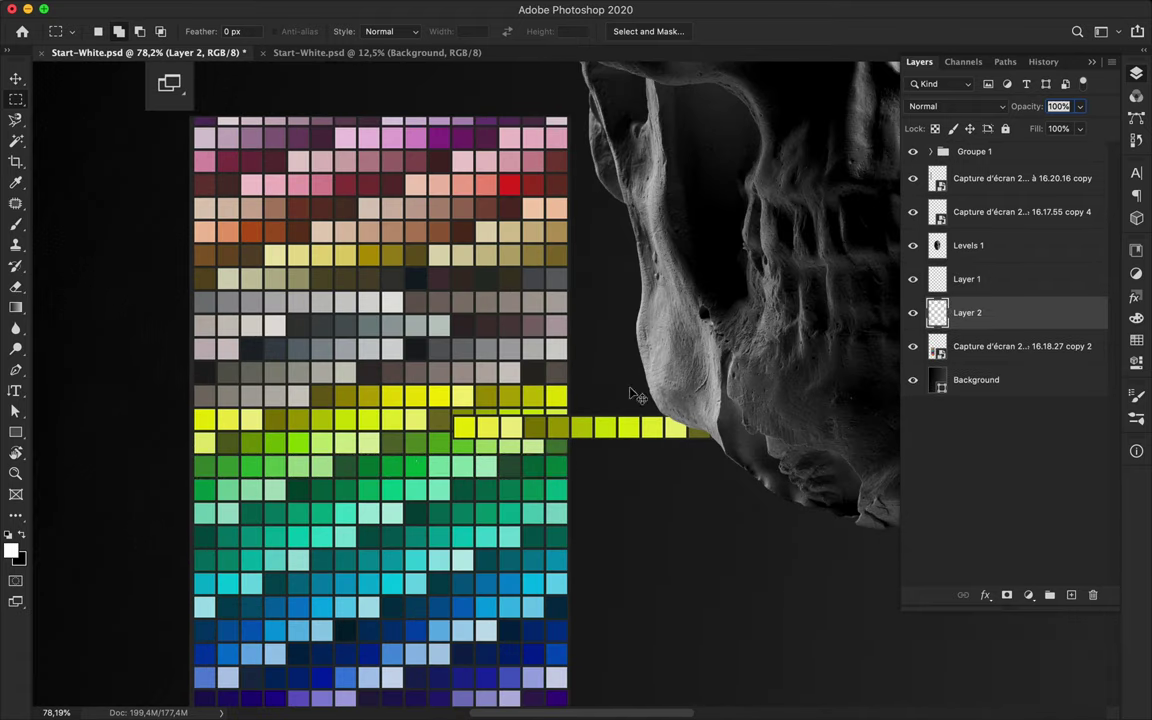
key("v")
left_click_drag(450, 465, 630, 465)
Copy the blue swatch row to a new layer and move it up and right
left_click(977, 342)
scroll(250, 500, "down", 5)
key("m")
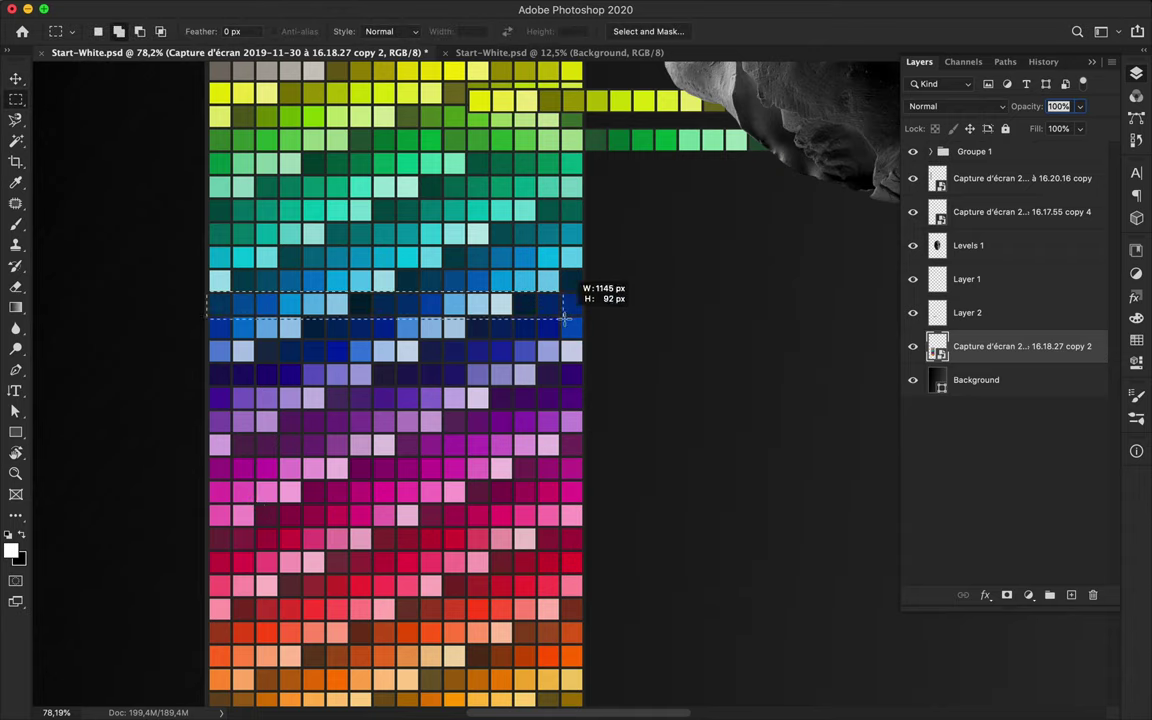
left_click_drag(588, 314, 590, 318)
key("super+j")
key("v")
left_click_drag(339, 303, 763, 242)
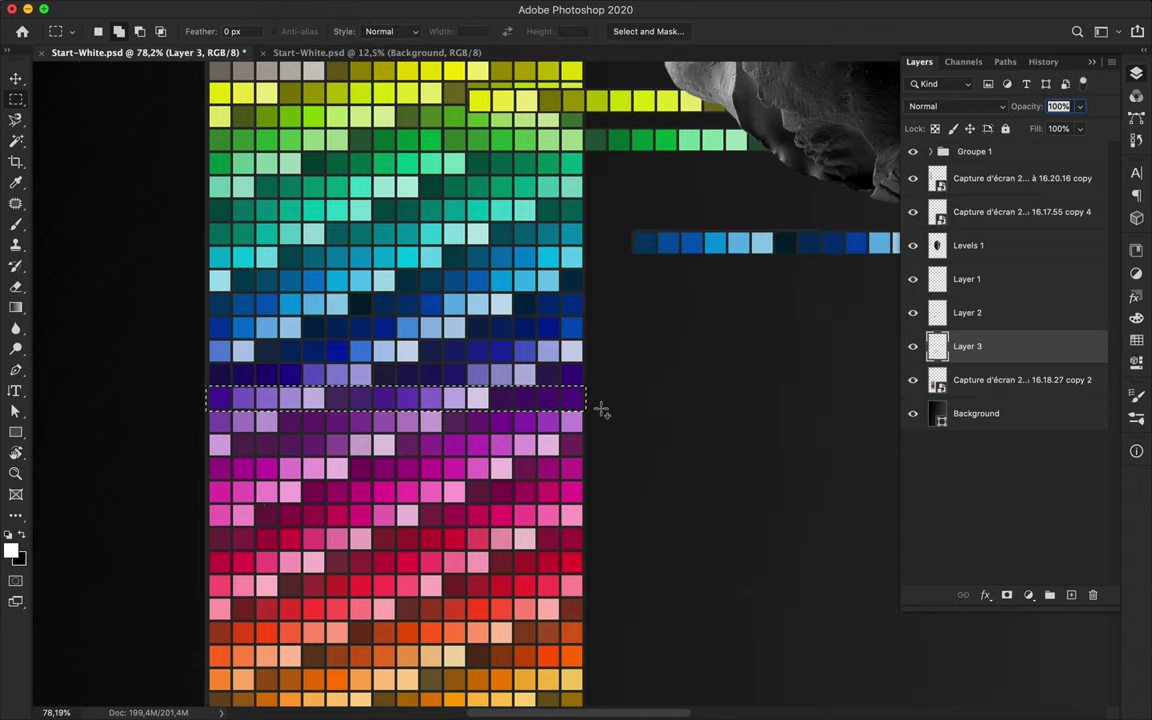
Copy the purple swatch row to a new layer and slide it right
key("super+j")
key("v")
left_click_drag(580, 400, 886, 342)
Copy the pink swatch row from the palette layer to a new layer
key("m")
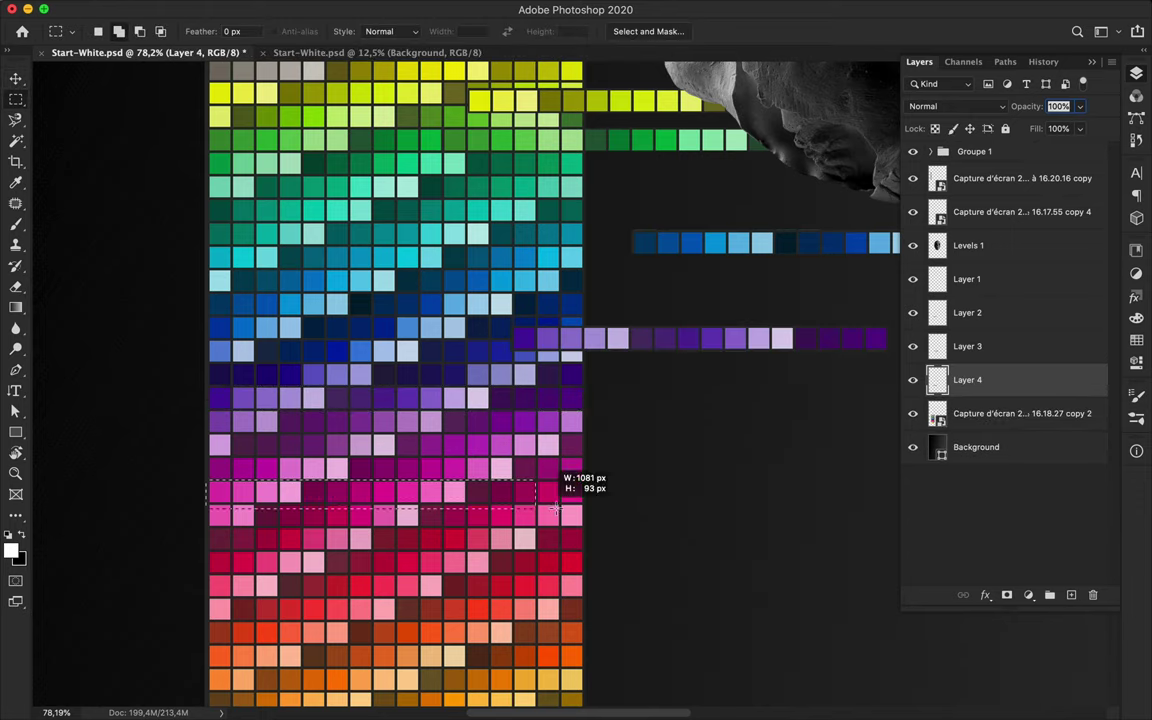
key("super+j")
left_click(689, 247)
key("alt+bracketleft")
key("super+j")
Slide the pink strip right, then copy the red row to a layer and move it up-right
key("v")
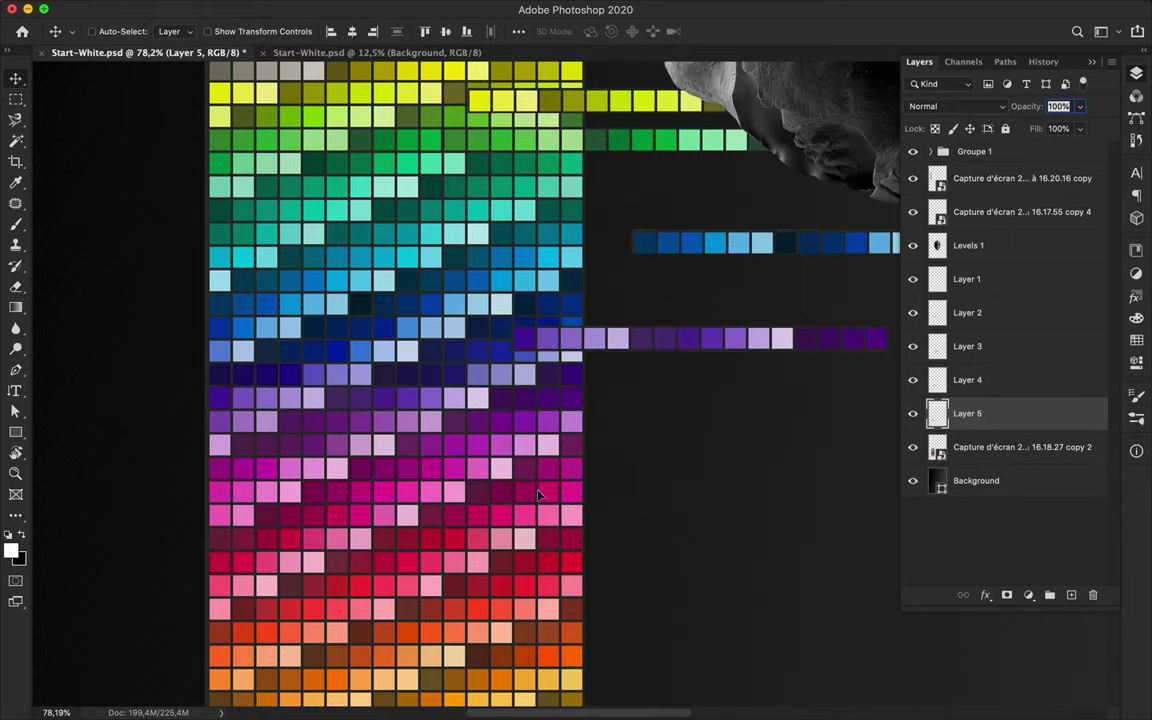
left_click_drag(372, 498, 784, 430)
key("m")
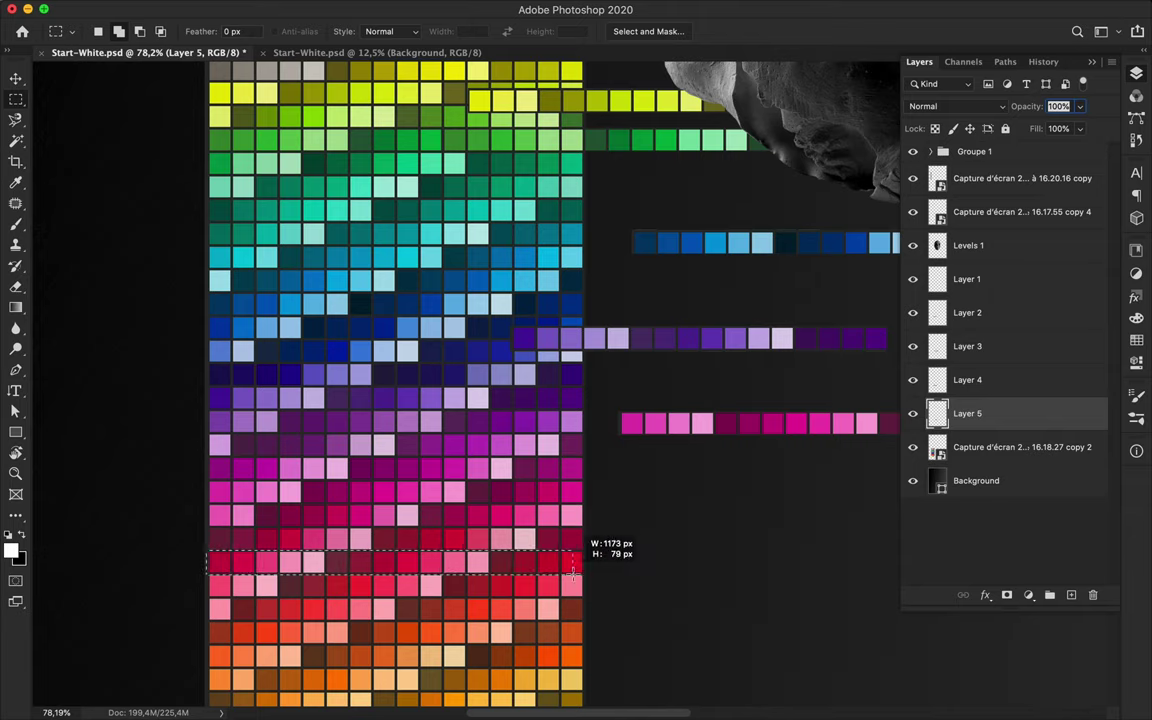
key("super+j")
key("Return")
key("alt+bracketleft")
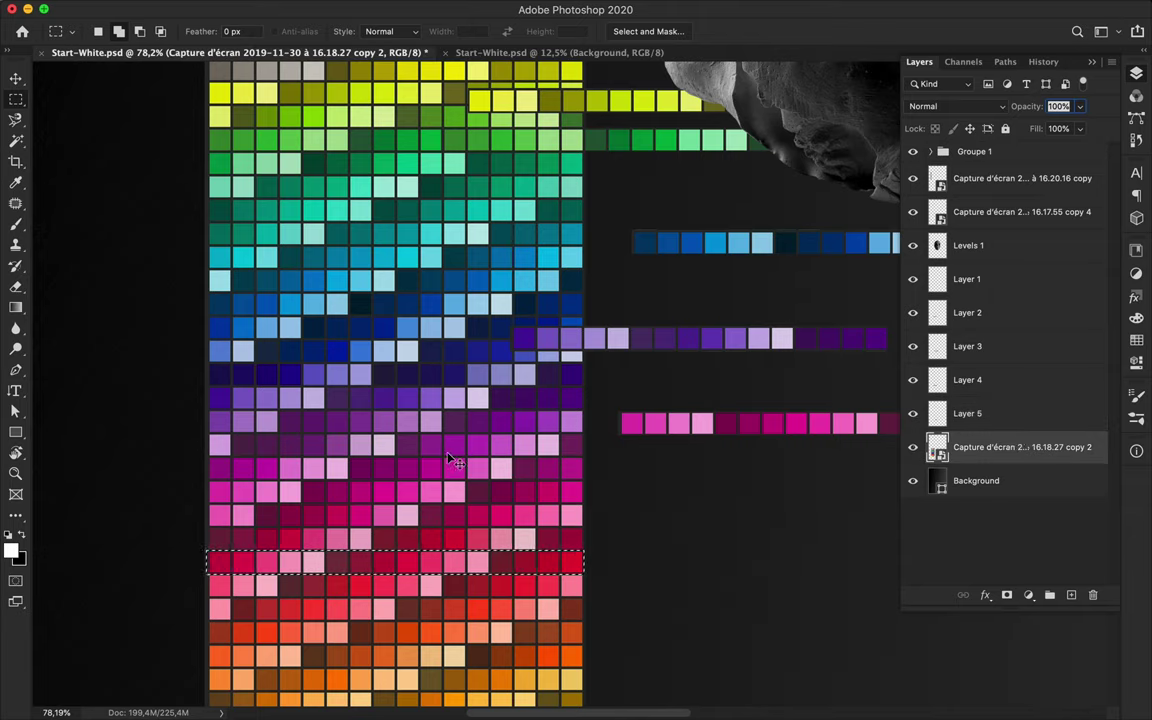
key("super+j")
key("v")
left_click_drag(400, 505, 800, 420)
Copy the orange swatch row to a new layer and slide it right
key("m")
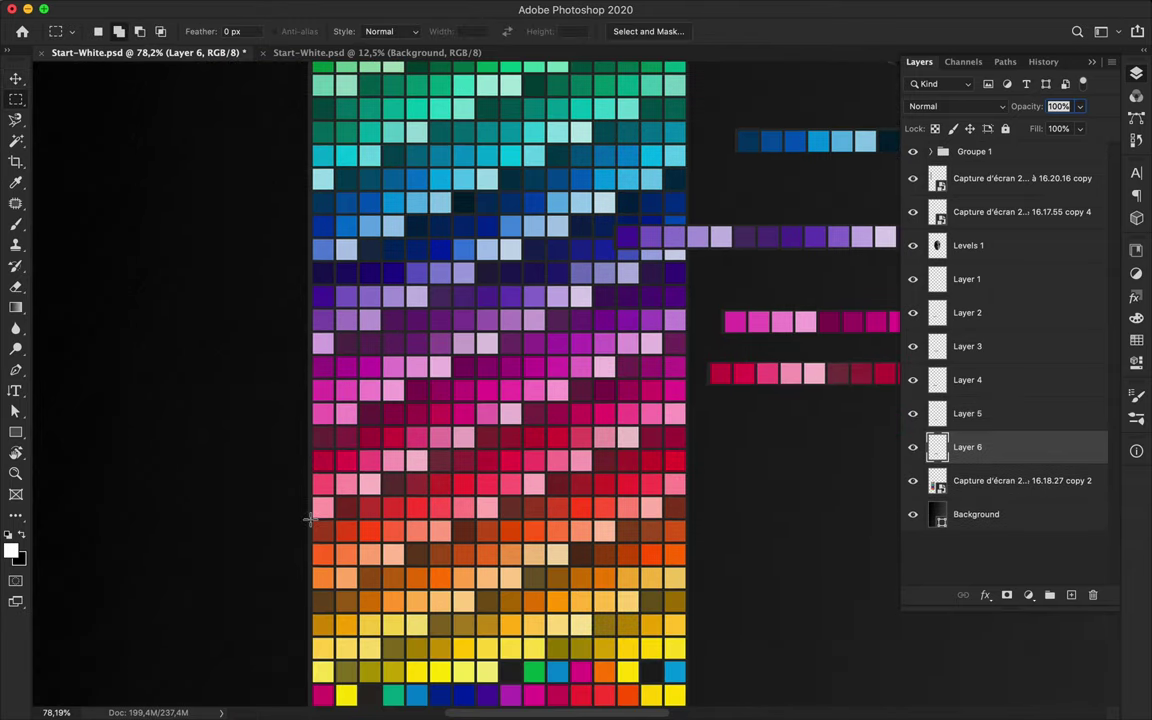
left_click_drag(688, 540, 688, 542)
key("super+j")
key("v")
left_click_drag(221, 594, 537, 543)
Copy the yellow swatch row from the palette layer to a new layer
key("m")
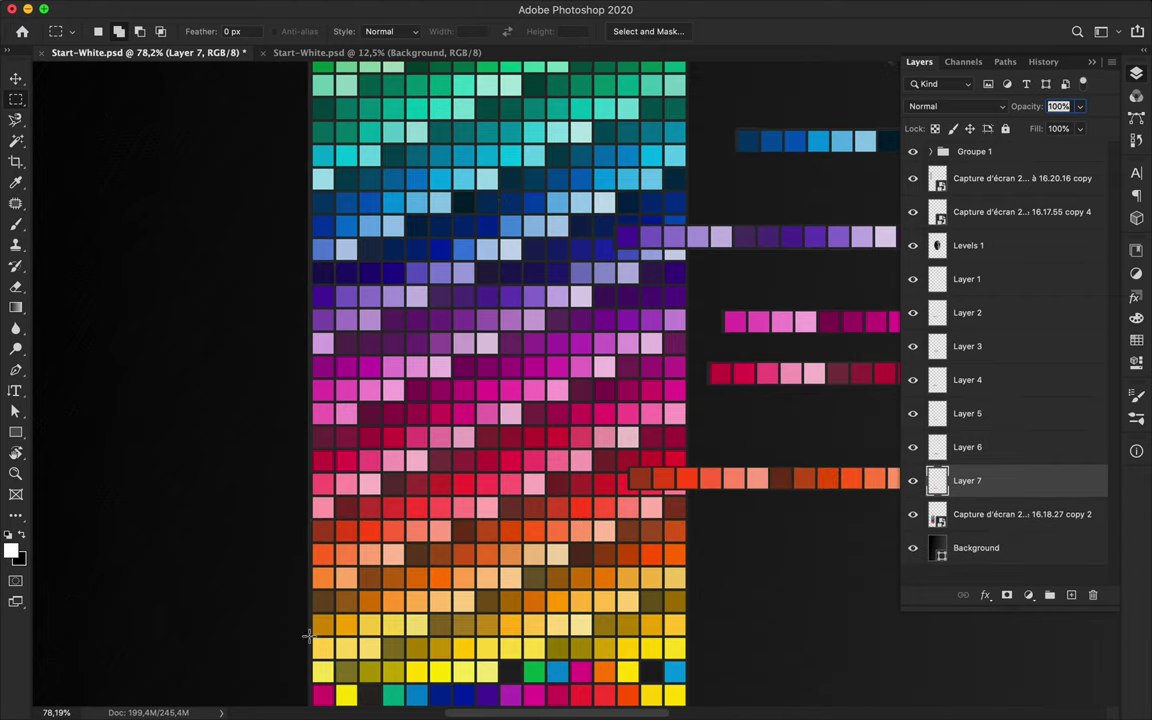
key("super+j")
key("Return")
left_click(1020, 514)
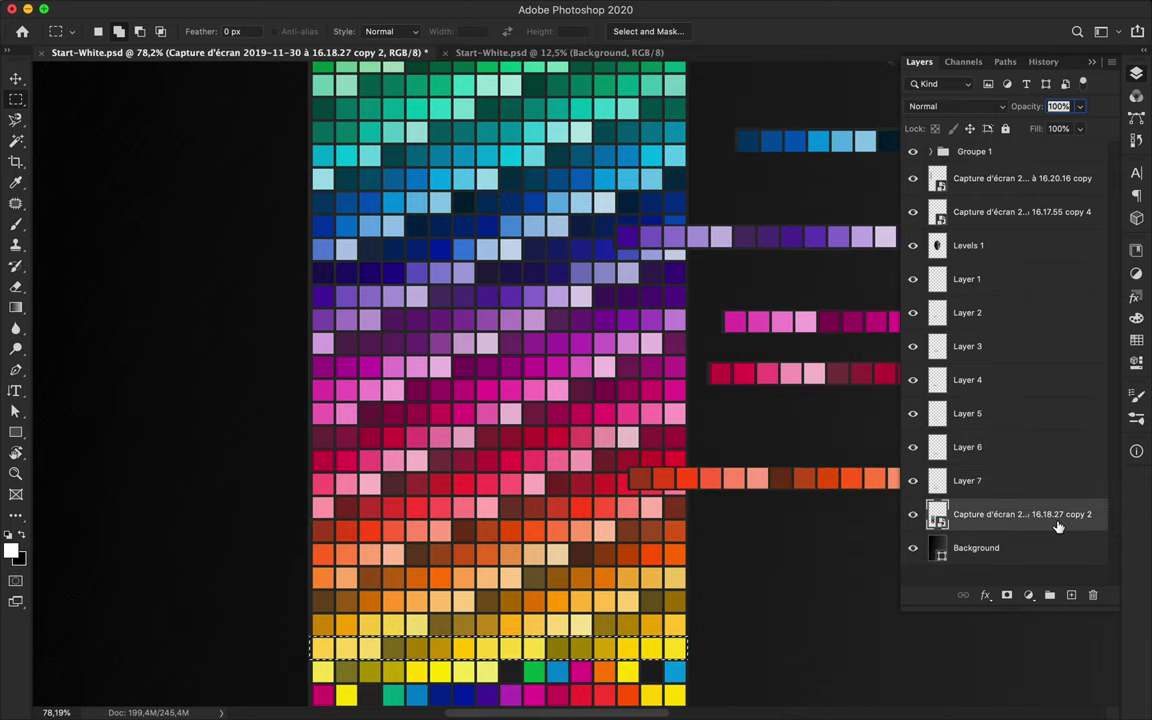
key("super+j")
key("v")
scroll(700, 630, "up", 5)
scroll(449, 393, "up", 5)
Copy the grey swatch row from the palette layer to a new layer
key("m")
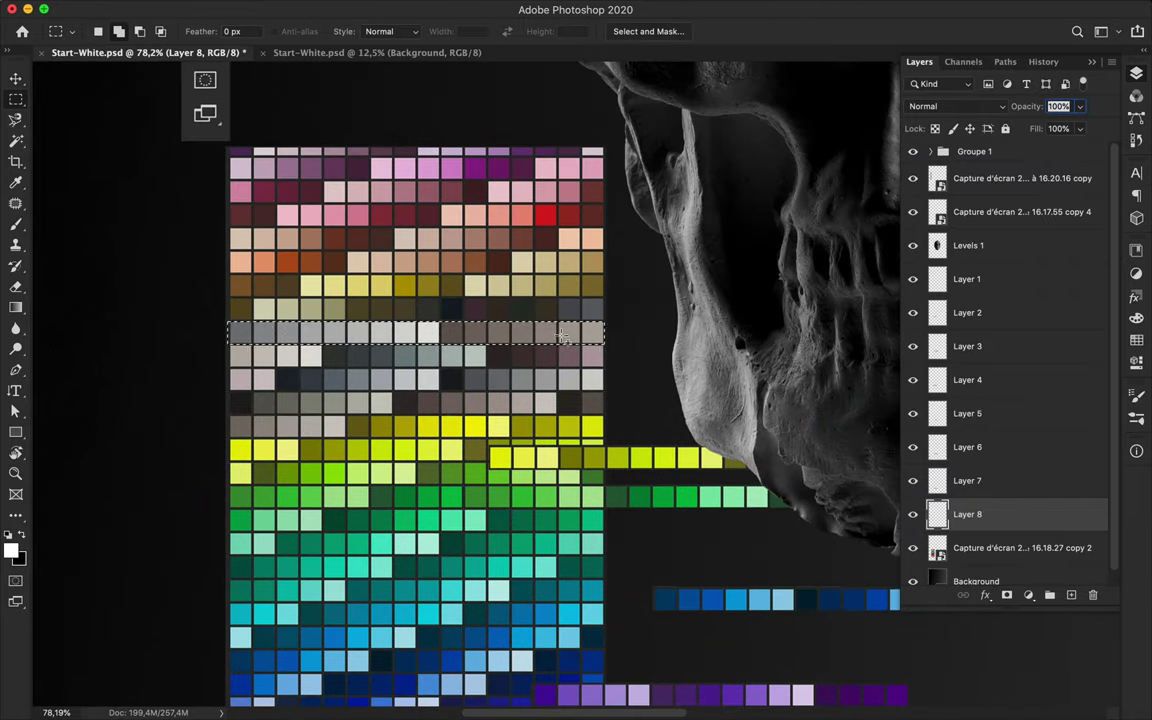
left_click(1000, 547)
key("super+j")
key("v")
scroll(600, 320, "down", 3)
scroll(710, 312, "down", 3)
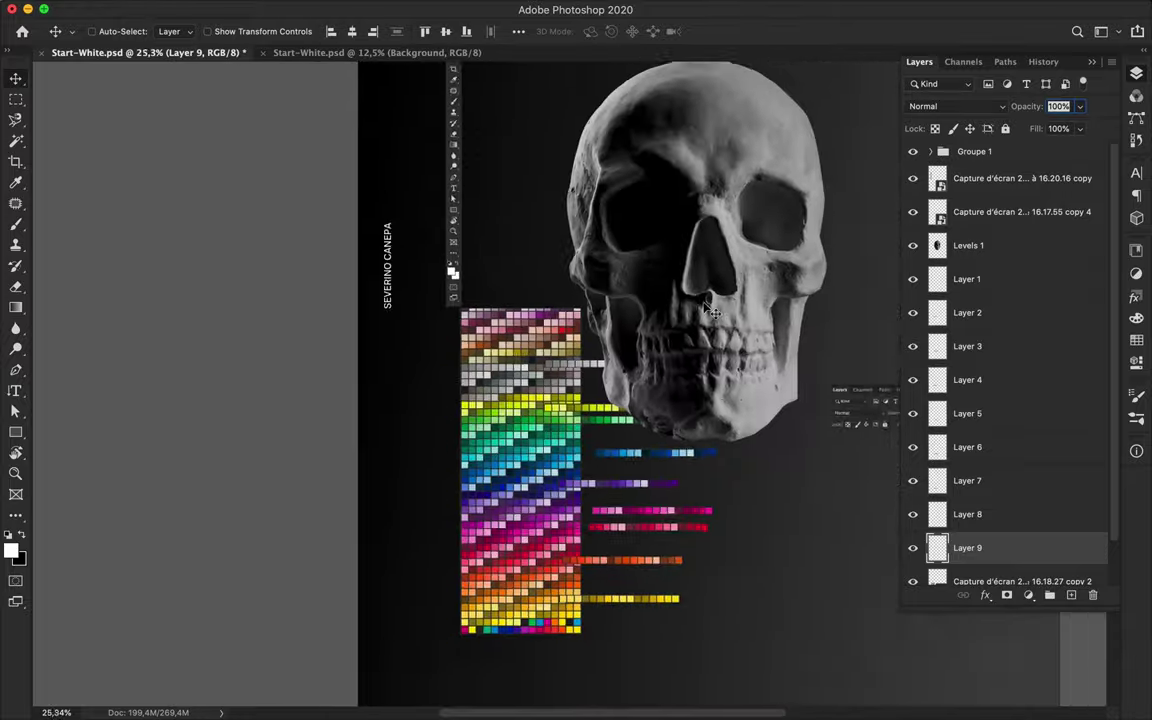
scroll(600, 360, "down", 3)
Group the nine strip layers as Colors, move them up and rotate them upright
key("super+g")
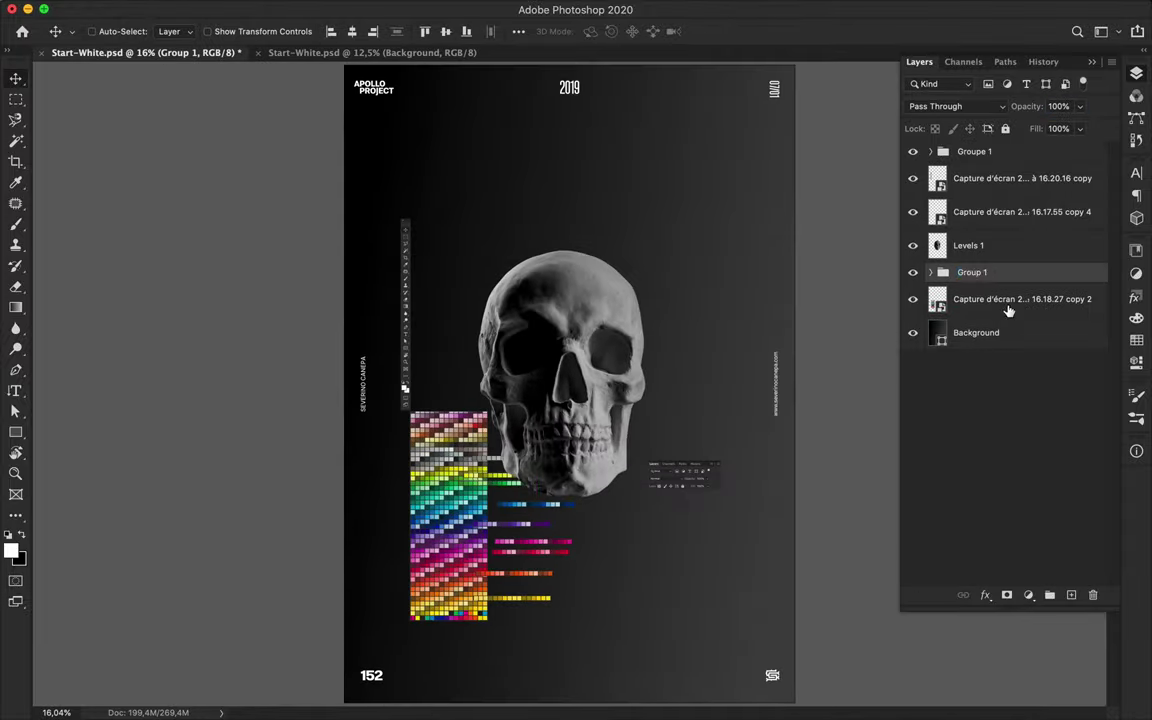
key("Return")
mouse_move(477, 524)
left_mouse_down()
mouse_move(607, 168)
mouse_move(675, 100)
left_mouse_up()
key("super+t")
key("Return")
left_click_drag(794, 224, 680, 220)
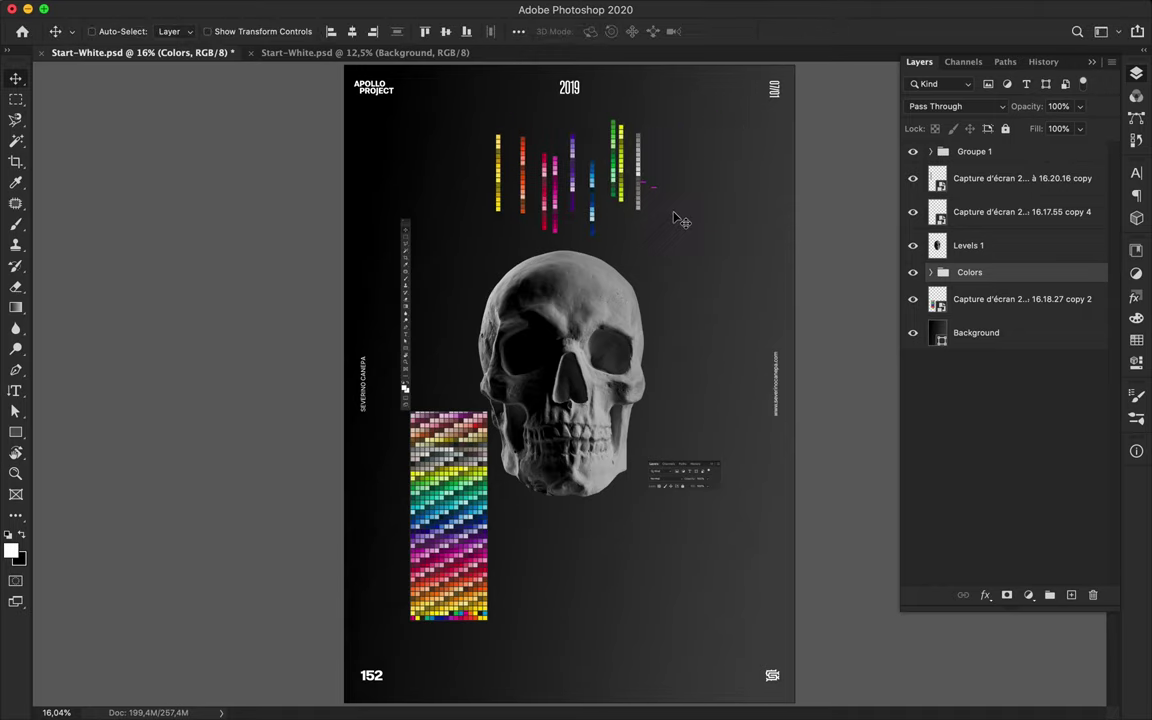
left_click(931, 272)
Scatter the yellow-green, magenta, yellow, crimson and purple bars around the skull, with Levels 1 below the strips
left_click_drag(621, 165, 653, 575)
left_click_drag(555, 195, 557, 265)
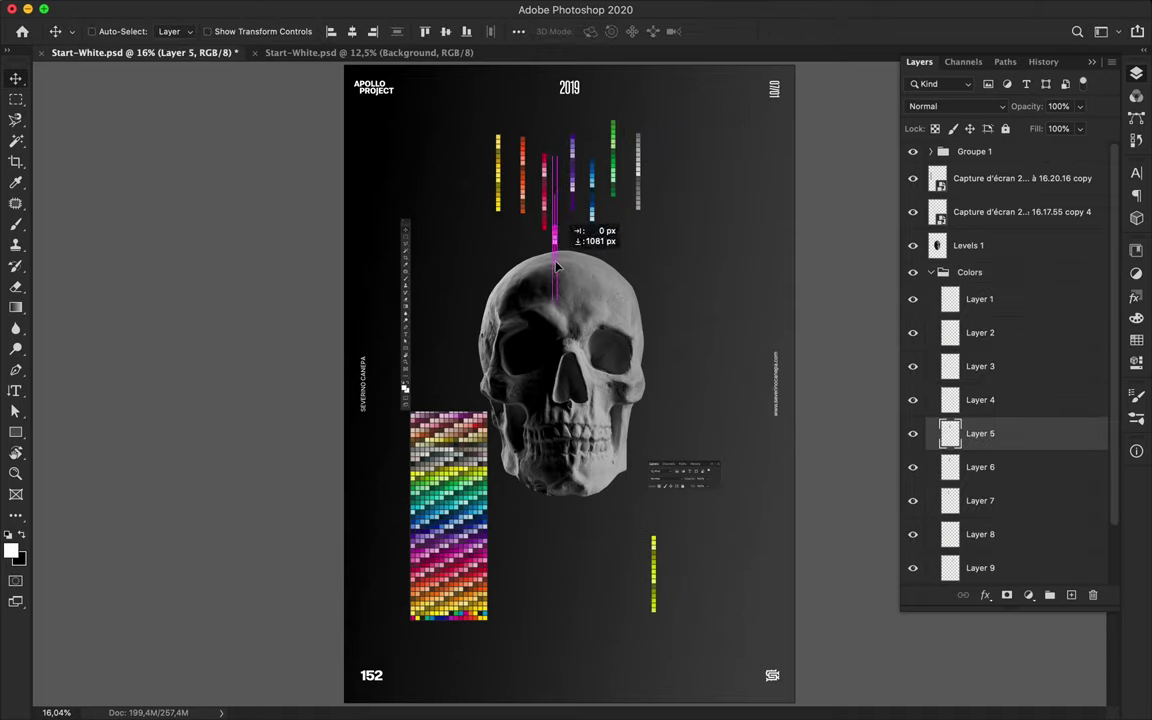
left_click_drag(987, 533, 960, 530)
left_click_drag(545, 195, 545, 300)
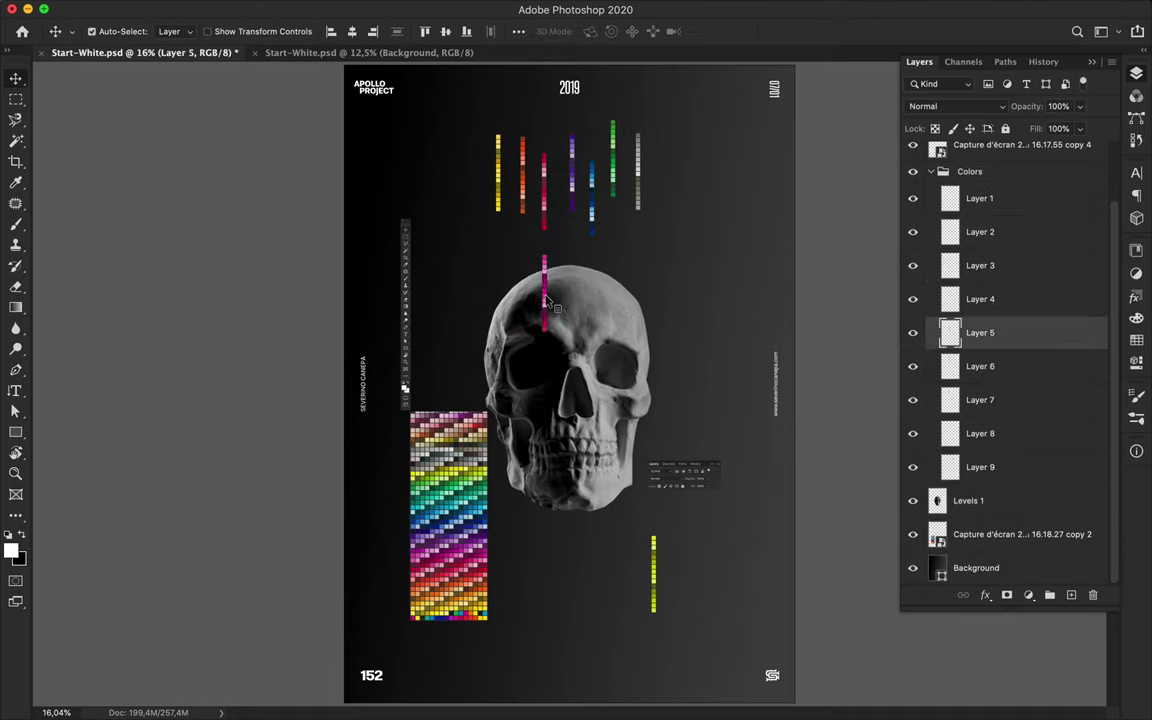
left_click_drag(500, 197, 425, 115)
left_click_drag(545, 193, 675, 410)
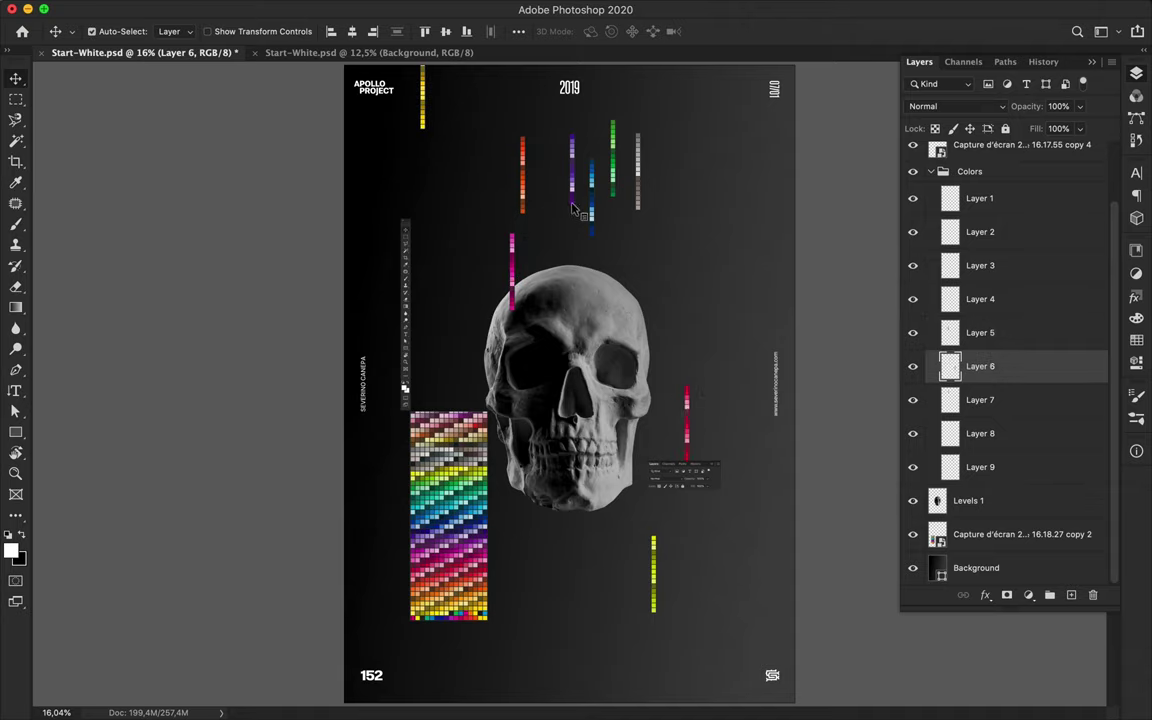
left_click_drag(573, 208, 402, 595)
Hide the swatch screenshot and reposition the blue, green, magenta and grey bars
left_click(445, 540)
key("ctrl+comma")
left_click_drag(591, 217, 456, 612)
left_click_drag(617, 155, 615, 510)
left_click_drag(511, 272, 465, 297)
left_click_drag(641, 205, 667, 190)
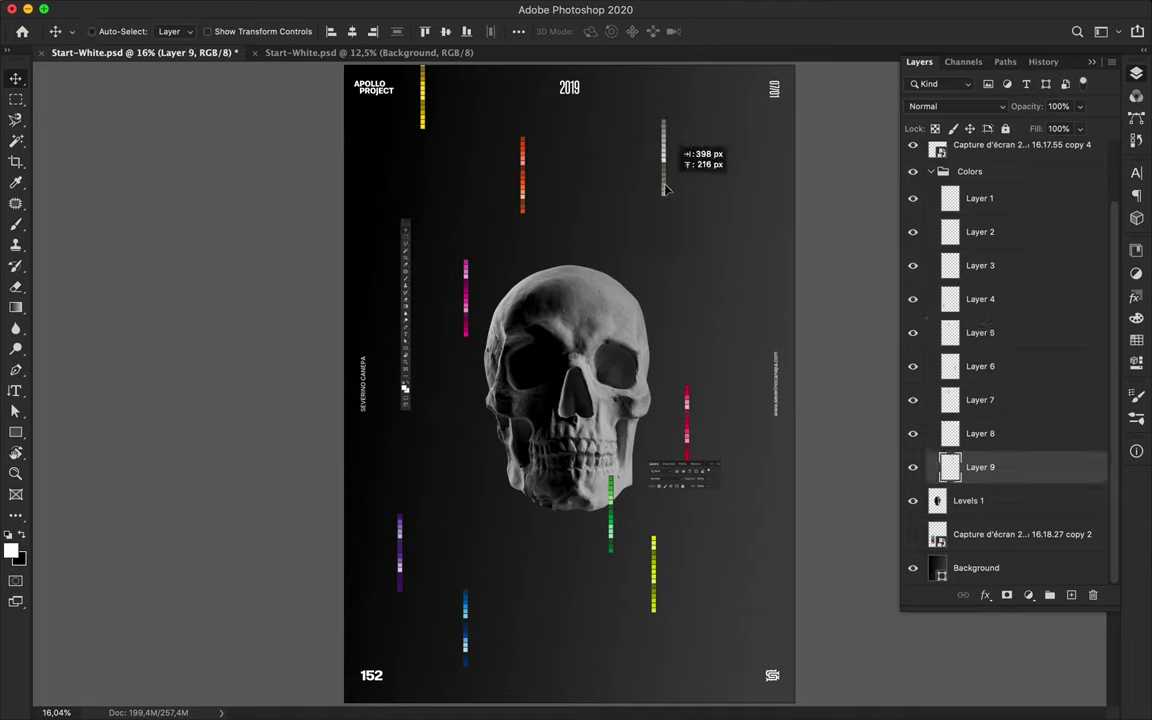
Place the tool-strip screenshot on the skull, hide two screenshot layers, and duplicate the Colors group
mouse_move(411, 305)
left_mouse_down()
mouse_move(522, 470)
mouse_move(578, 500)
left_mouse_up()
left_click(912, 159)
left_click(1000, 190)
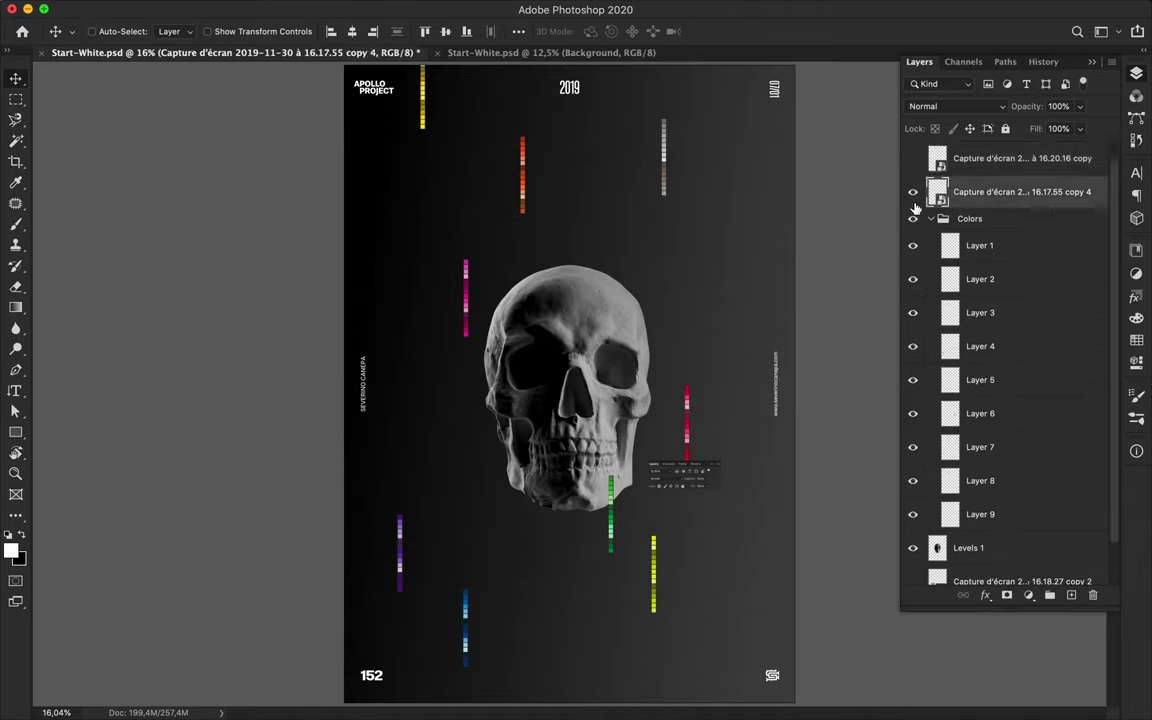
left_click(912, 190)
left_click(931, 218)
left_click(987, 240)
key("ctrl+j")
Make repeated Ctrl+J copies of the Colors group, dragging each copy to a new spot
mouse_move(470, 305)
left_mouse_down()
mouse_move(478, 352)
mouse_move(552, 290)
mouse_move(577, 345)
mouse_move(367, 187)
mouse_move(368, 110)
mouse_move(380, 137)
mouse_move(518, 228)
mouse_move(507, 222)
mouse_move(510, 265)
mouse_move(707, 265)
mouse_move(699, 229)
left_mouse_up()
key("ctrl+j")
key("ctrl+j")
key("ctrl+j")
key("ctrl+j")
key("ctrl+j")
mouse_move(699, 229)
left_mouse_down()
mouse_move(290, 244)
mouse_move(258, 229)
left_mouse_up()
key("ctrl+j")
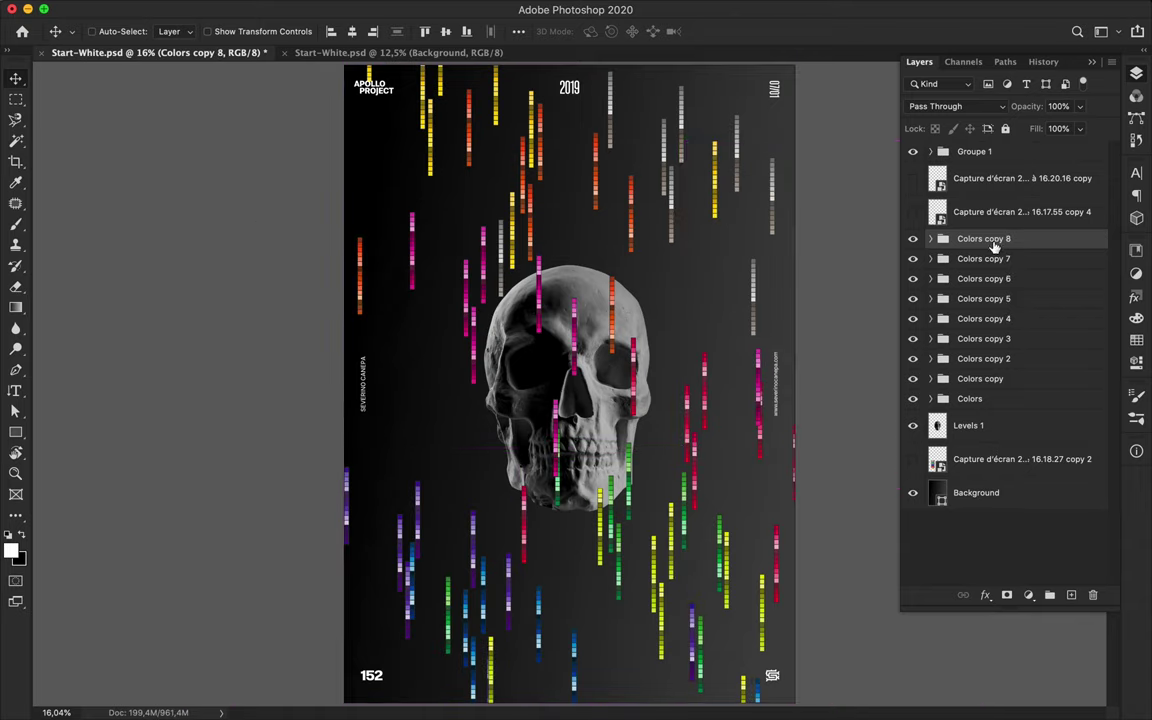
left_click_drag(590, 240, 665, 210)
key("ctrl+j")
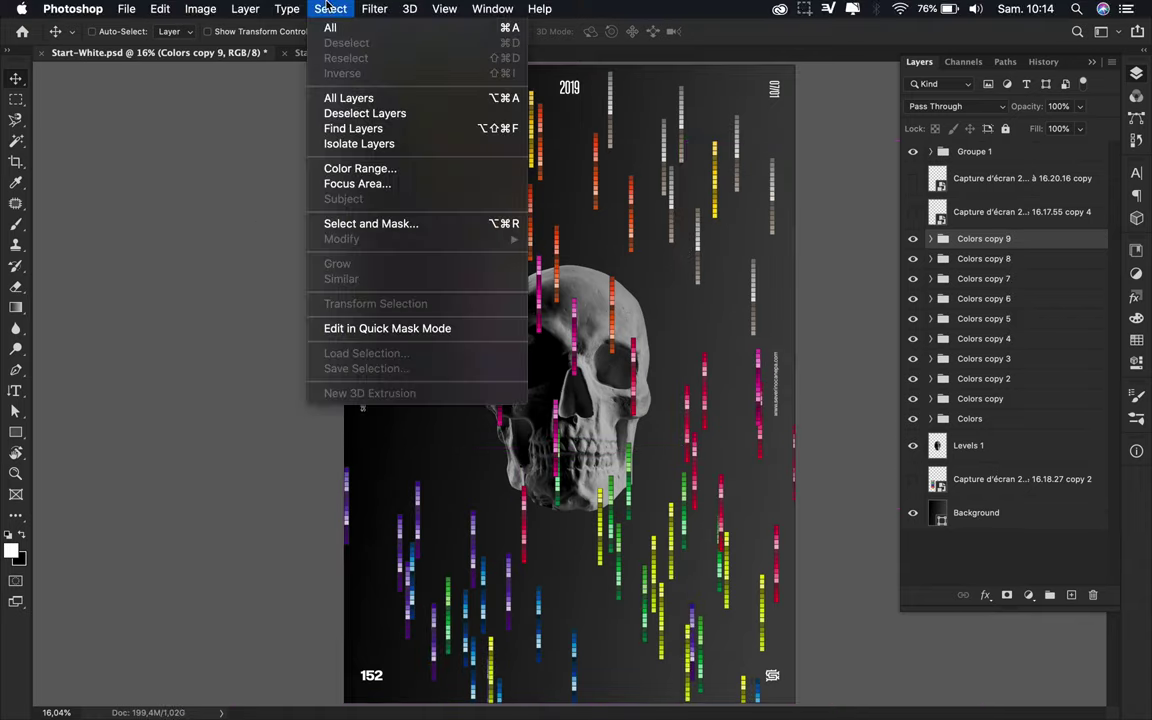
Merge a Colors copy, apply the Mosaic pixelate filter, and place it below the Colors group
key("ctrl+e")
left_click(374, 8)
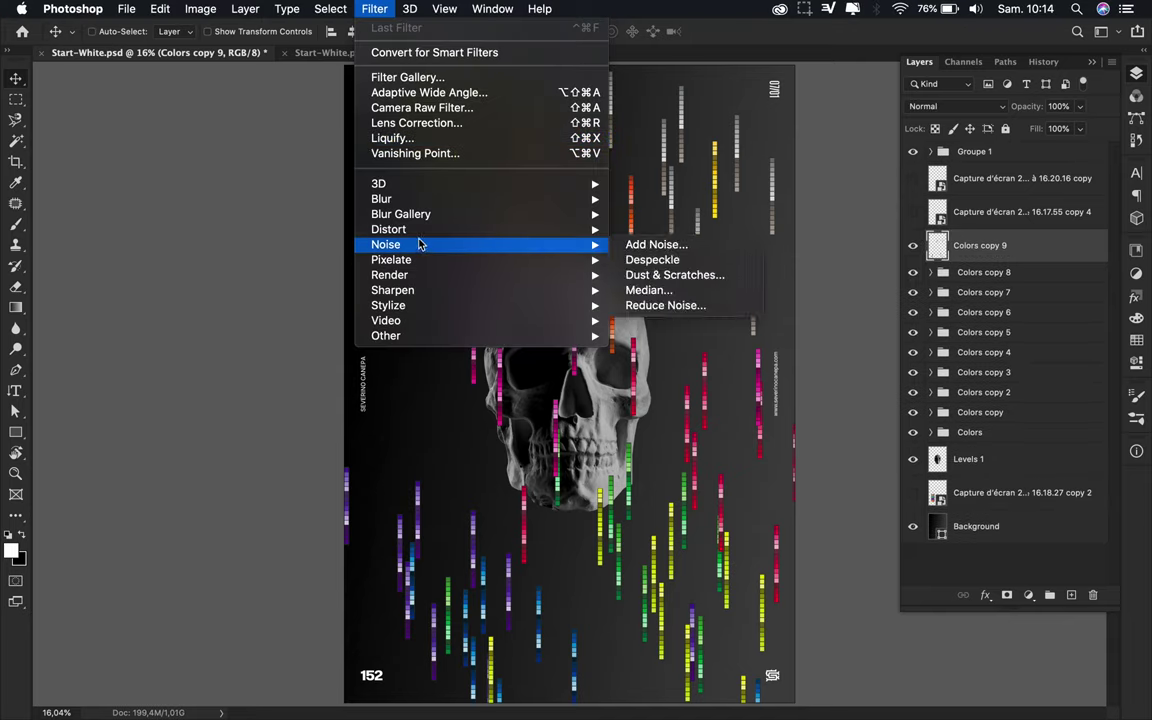
left_click(648, 336)
left_click(210, 37)
left_click_drag(980, 245, 980, 440)
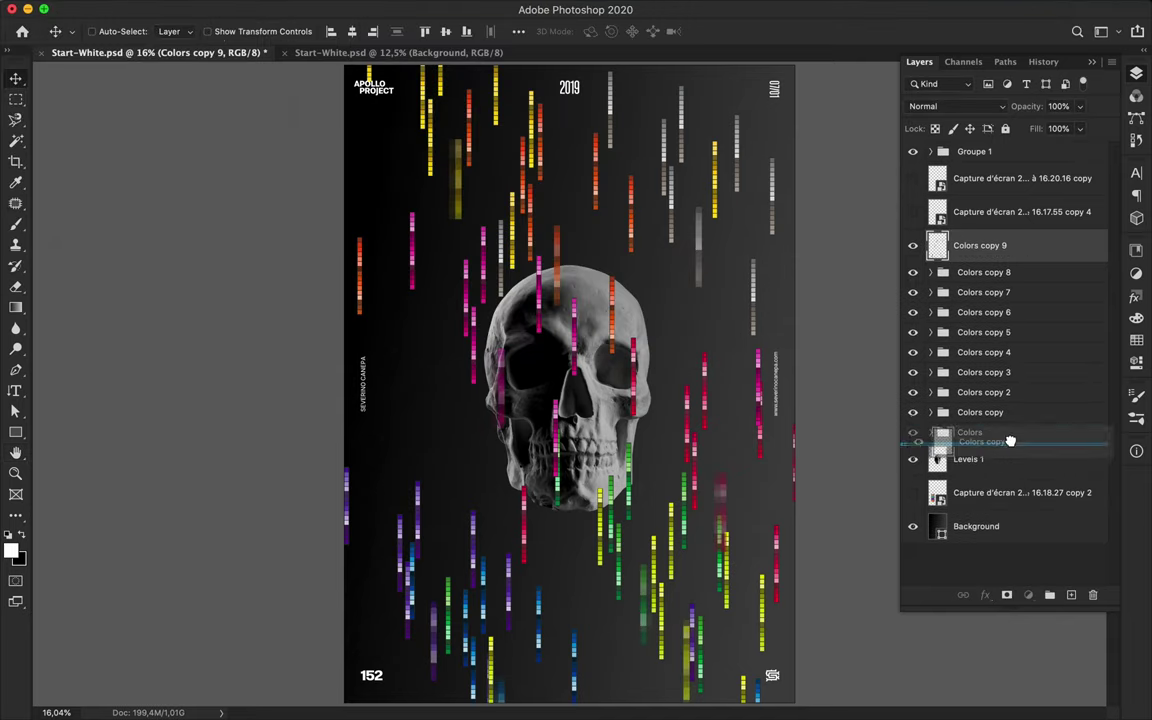
mouse_move(600, 415)
left_mouse_down()
mouse_move(663, 393)
mouse_move(745, 487)
left_mouse_up()
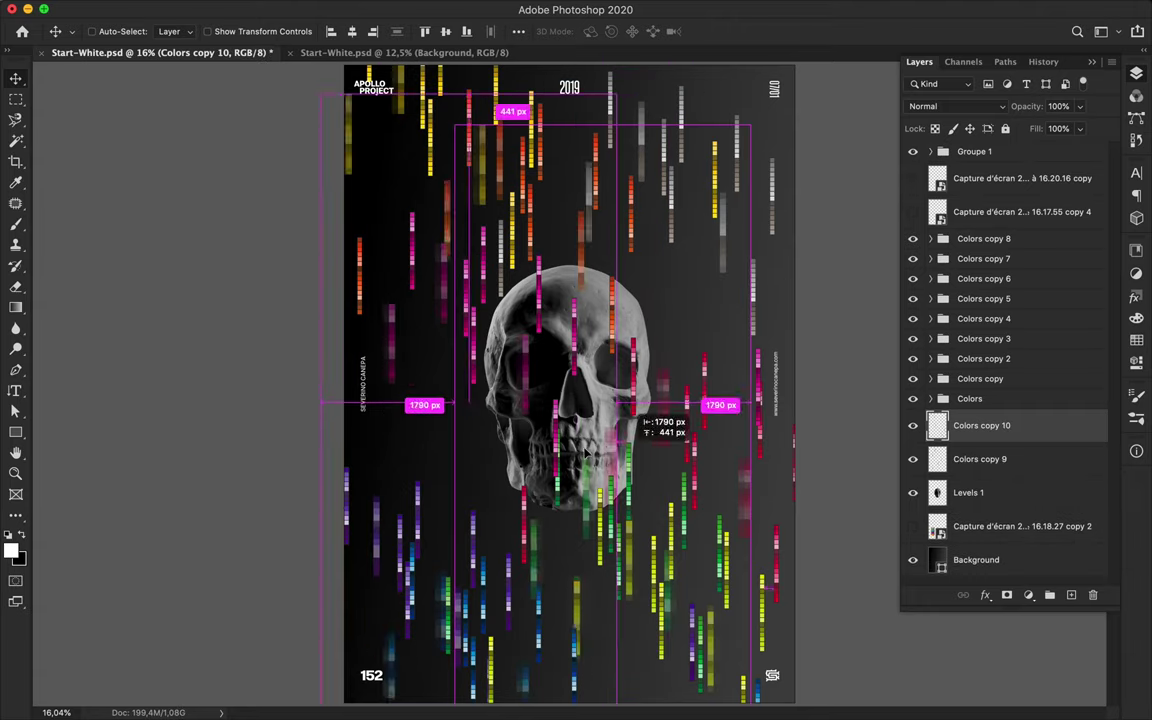
Duplicate the pixelated strips and position the copies across the poster
left_click_drag(609, 421, 660, 460)
mouse_move(406, 398)
left_mouse_down()
mouse_move(643, 598)
mouse_move(630, 425)
left_mouse_up()
left_click_drag(980, 380, 985, 418)
mouse_move(620, 240)
left_mouse_down()
mouse_move(688, 383)
mouse_move(640, 345)
left_mouse_up()
Convert a strip copy to a smart object, apply Gaussian Blur, and place a duplicate left
left_click(374, 8)
left_click(434, 52)
left_click(374, 8)
left_click(650, 259)
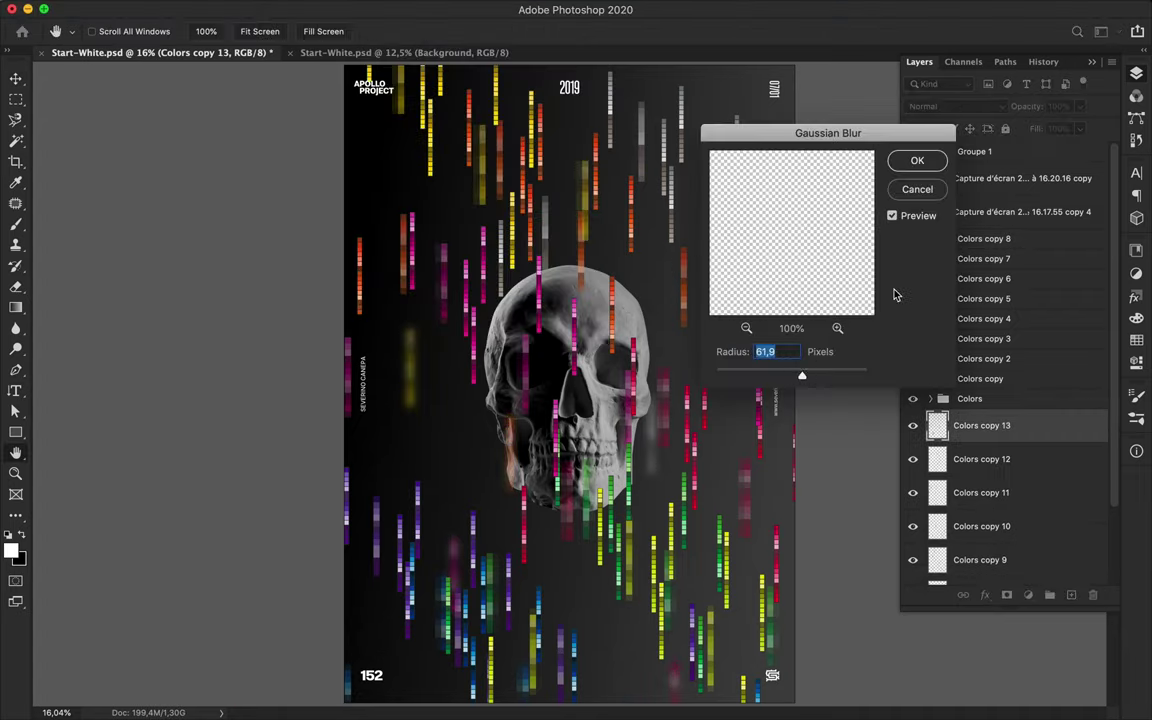
left_click(916, 162)
mouse_move(760, 150)
left_mouse_down()
mouse_move(210, 146)
mouse_move(325, 185)
left_mouse_up()
Move Levels 1 above the strip copies so the skull adjustment stays on top
left_click_drag(1008, 365, 994, 320)
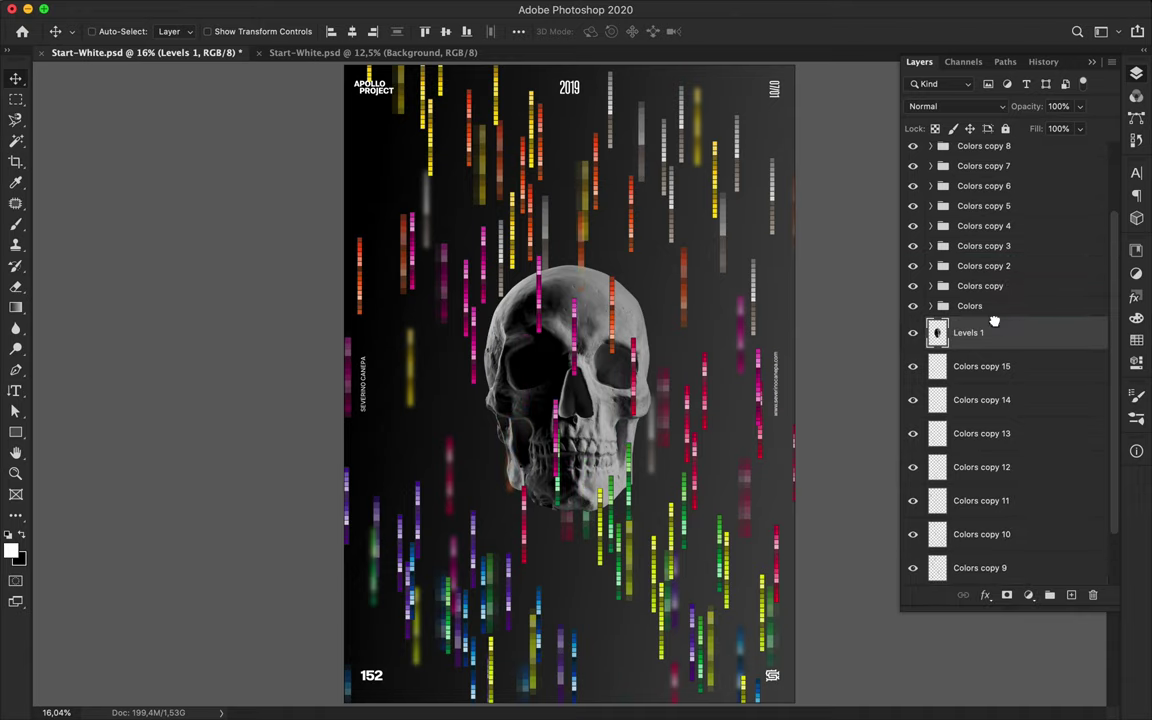
left_click(551, 358)
left_click(546, 484)
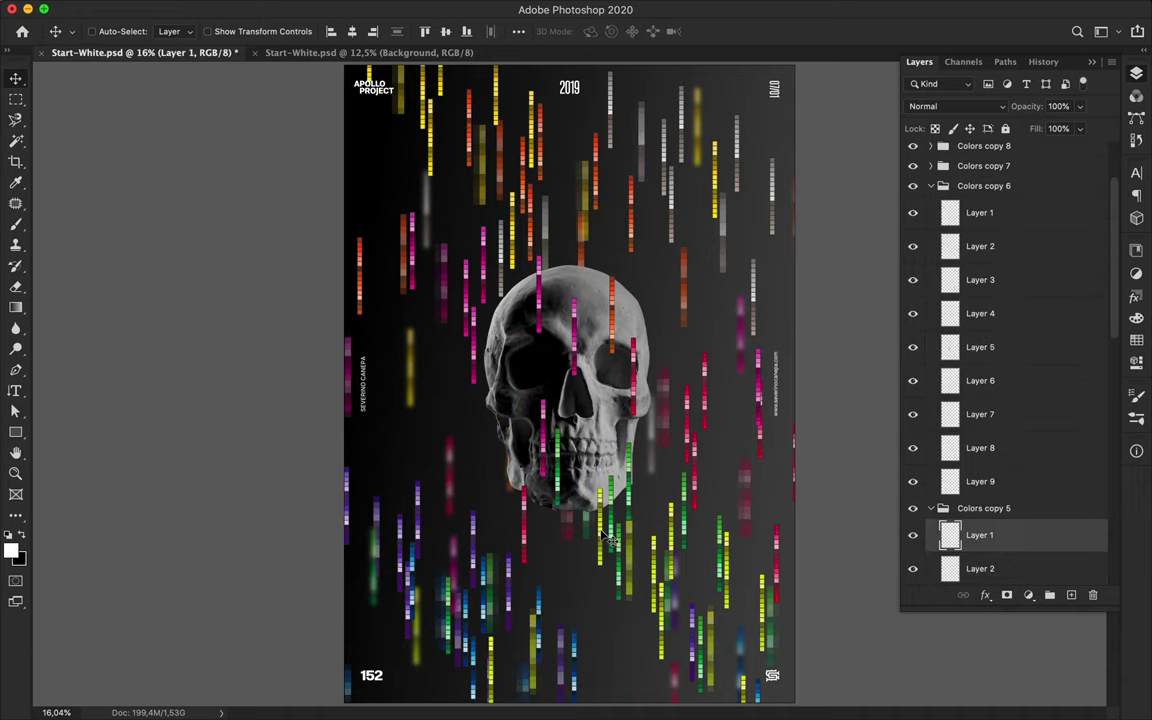
left_click(538, 290)
scroll(1076, 313, "up", 3)
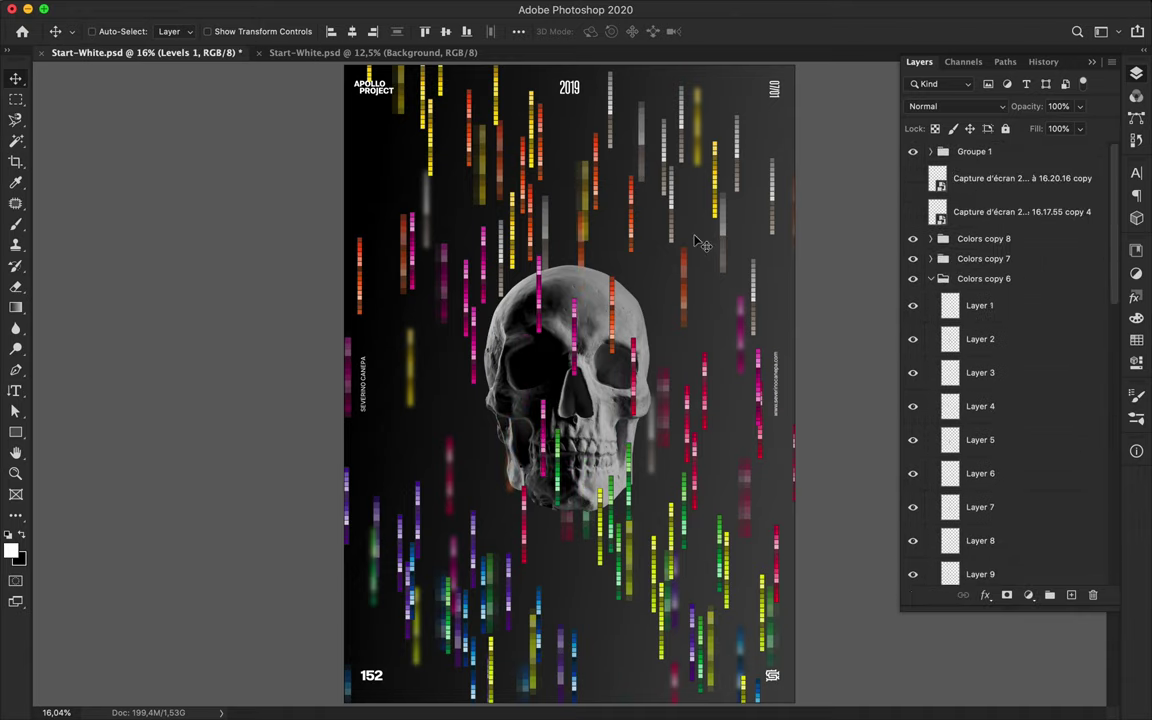
Copy Ellipse 1 from the other poster, stack it above Background, and centre it over the skull
left_click(284, 52)
left_click(440, 221)
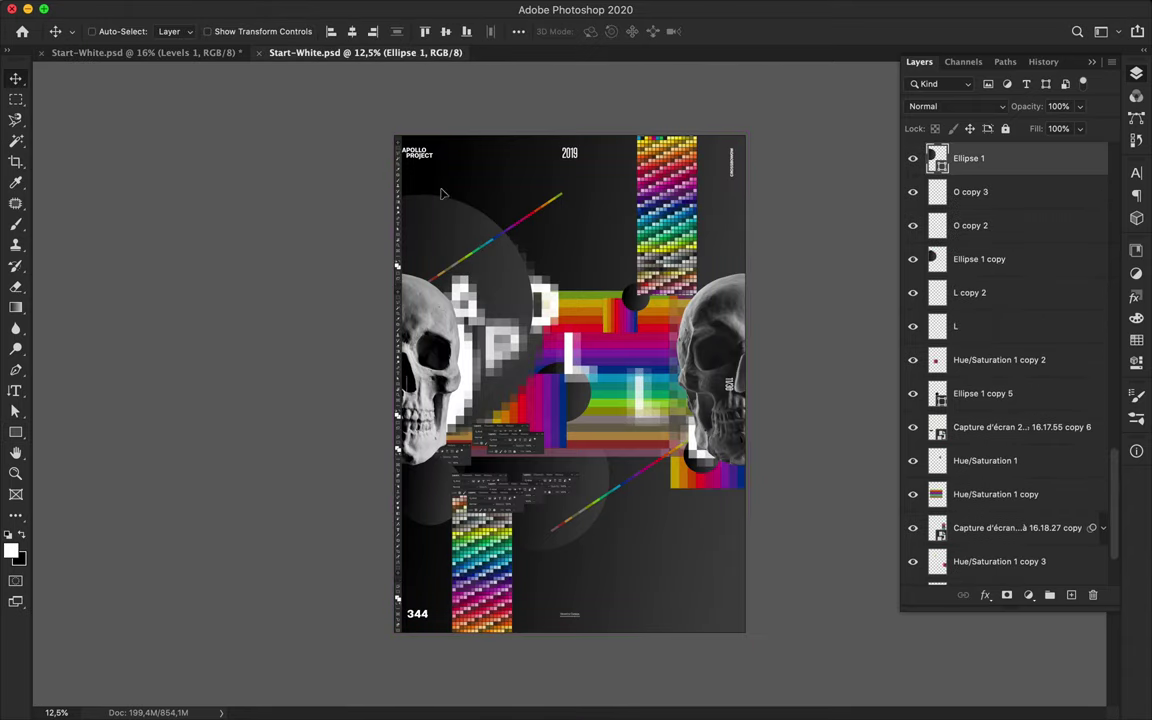
key("ctrl+Tab")
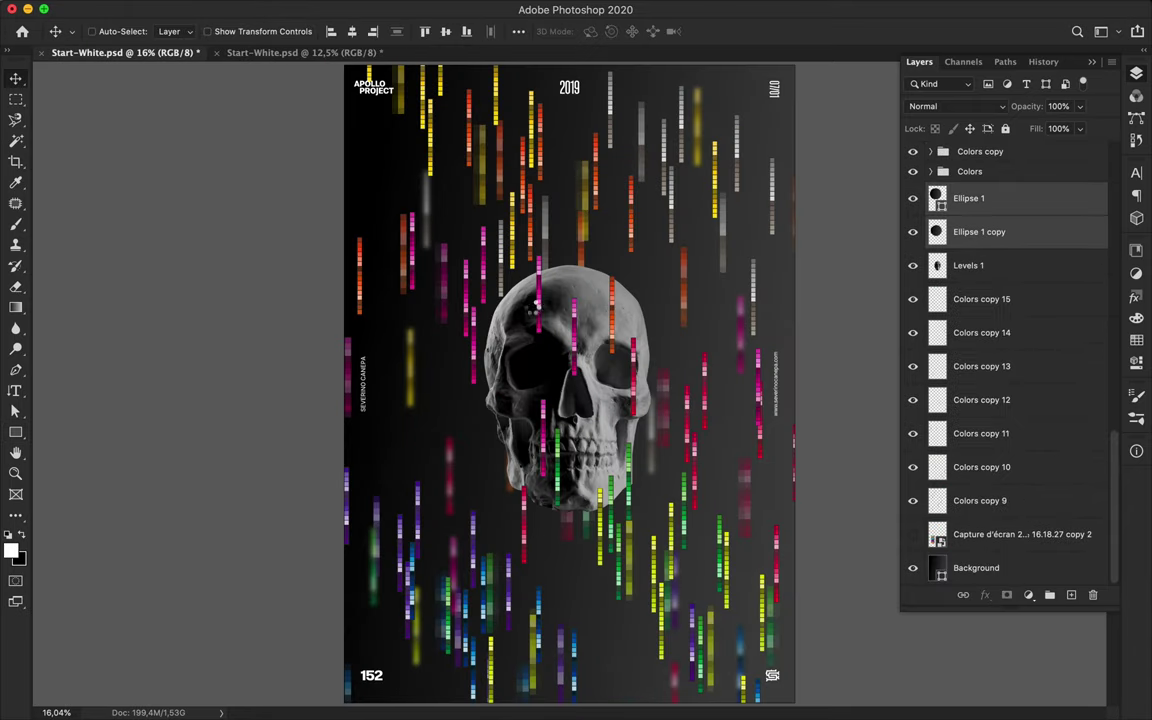
left_click_drag(990, 232, 1007, 563)
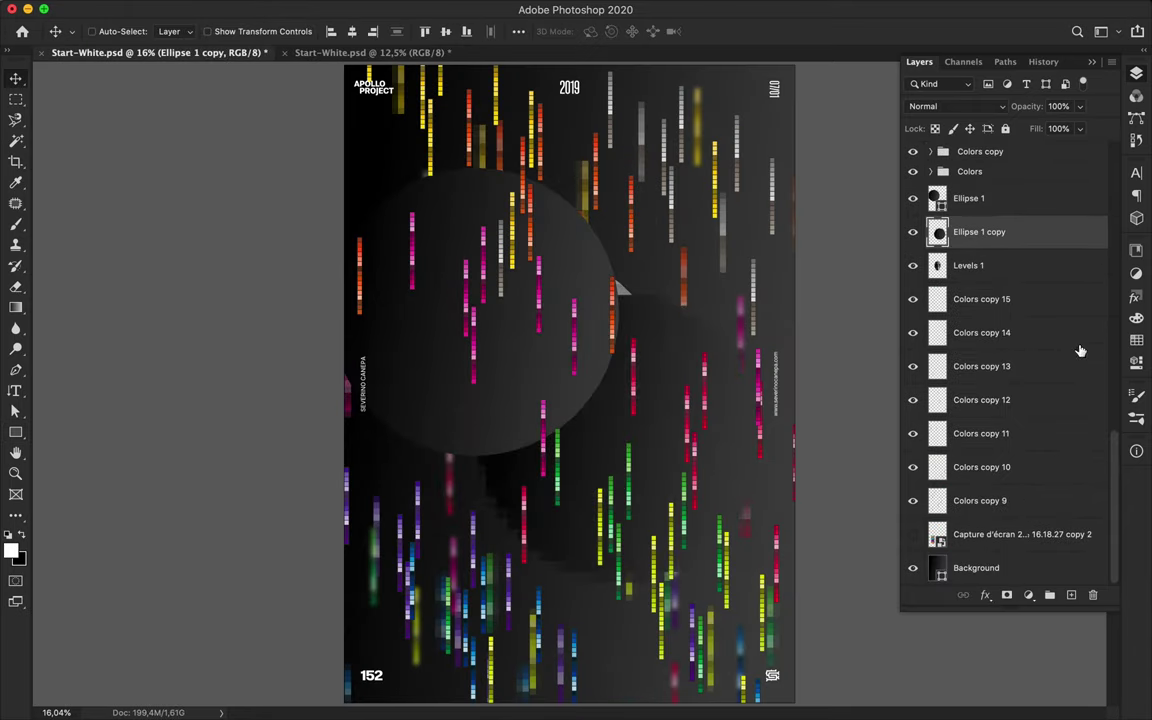
left_click_drag(600, 420, 571, 578)
left_click(494, 432, "ctrl")
mouse_move(494, 432)
left_mouse_down()
mouse_move(585, 350)
mouse_move(590, 463)
left_mouse_up()
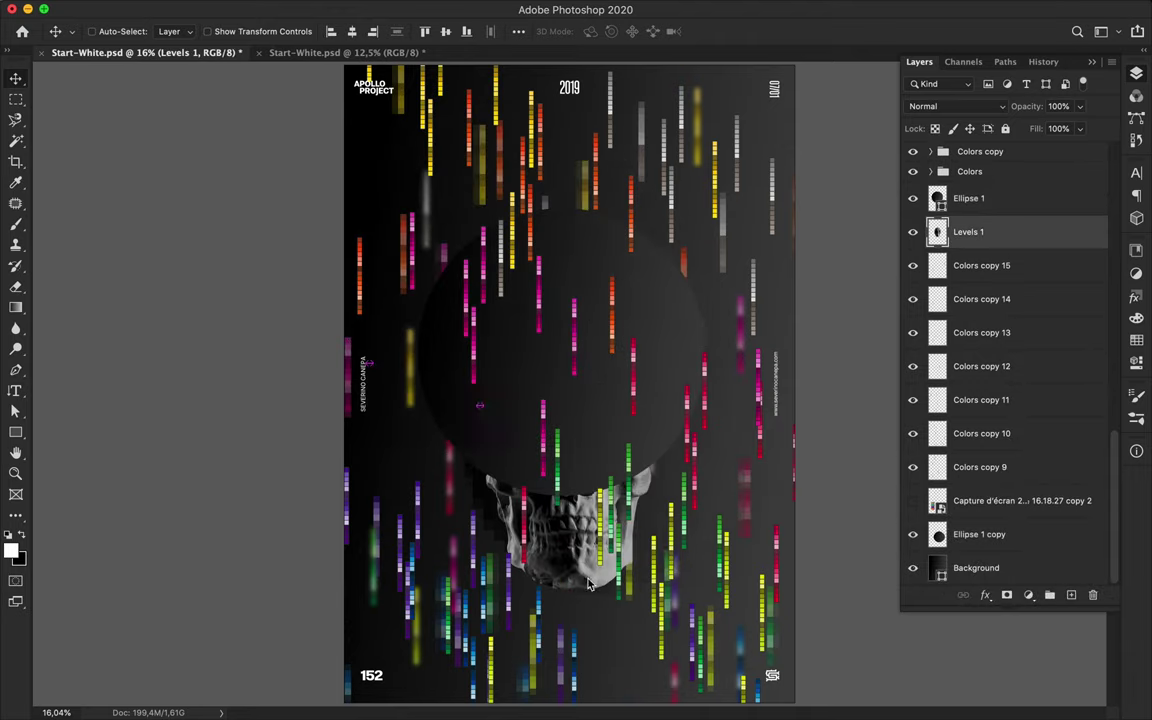
Transform the dark circle into place and duplicate Levels 1 so the skull stays fully visible
key("ctrl+t")
key("Return")
left_click_drag(478, 527, 605, 369)
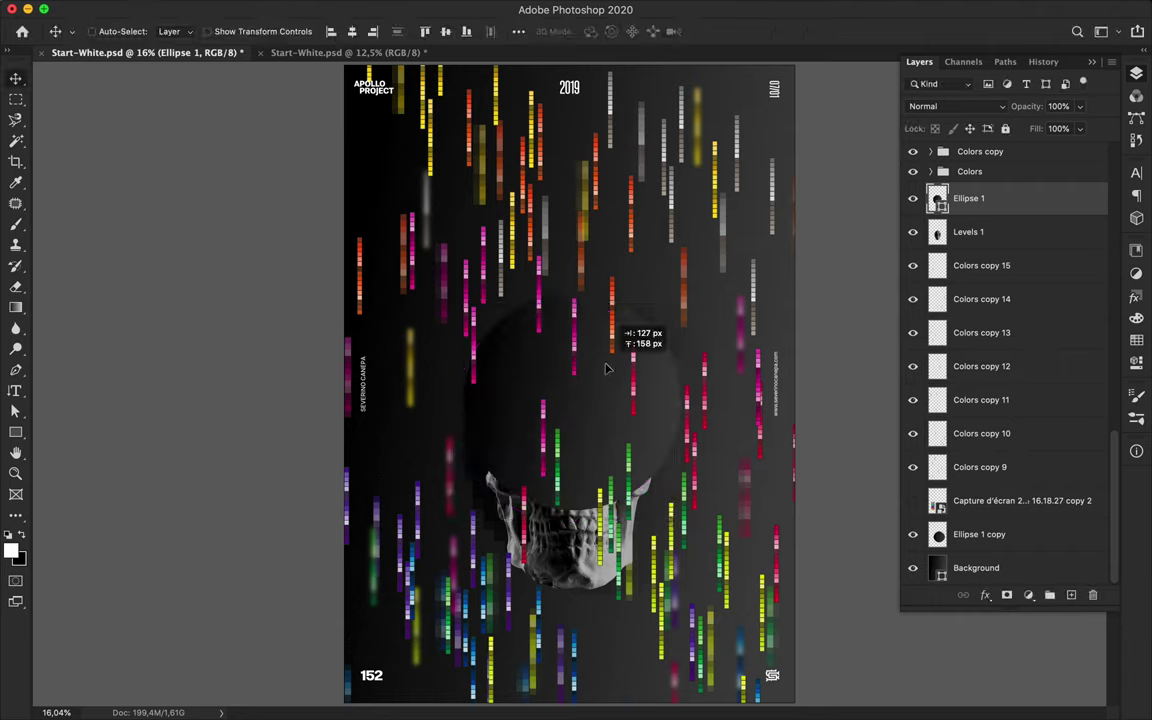
left_click(573, 527, "ctrl")
left_click_drag(573, 527, 571, 408)
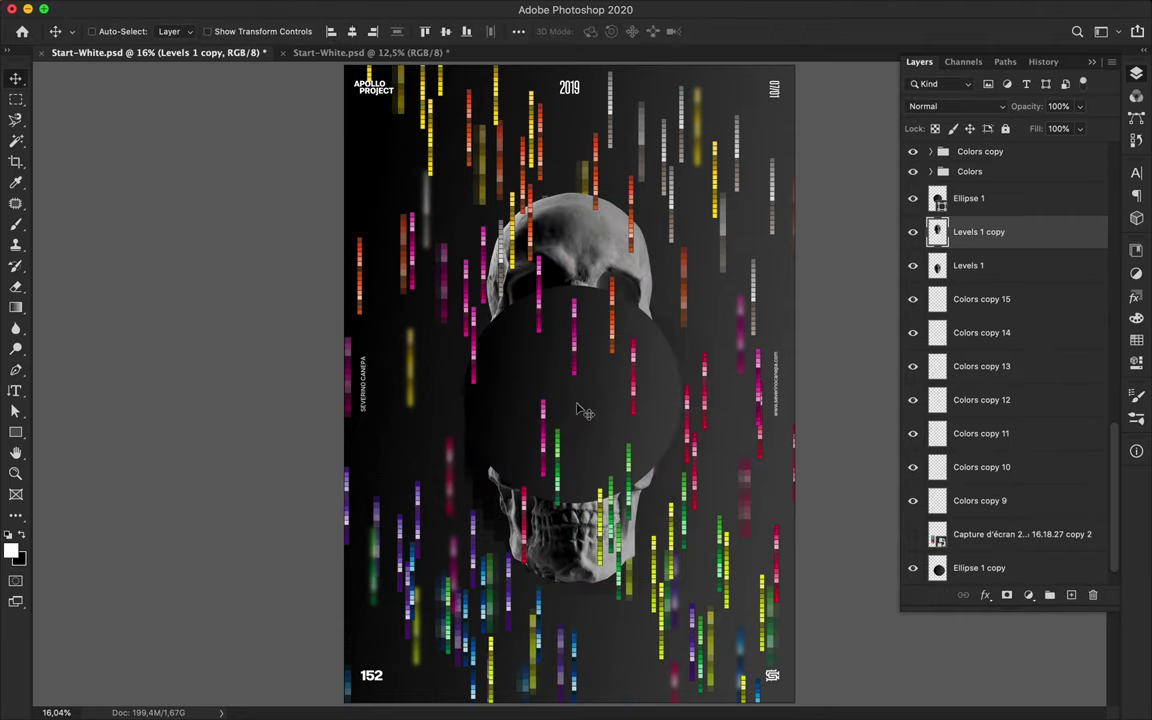
left_click_drag(578, 410, 589, 430)
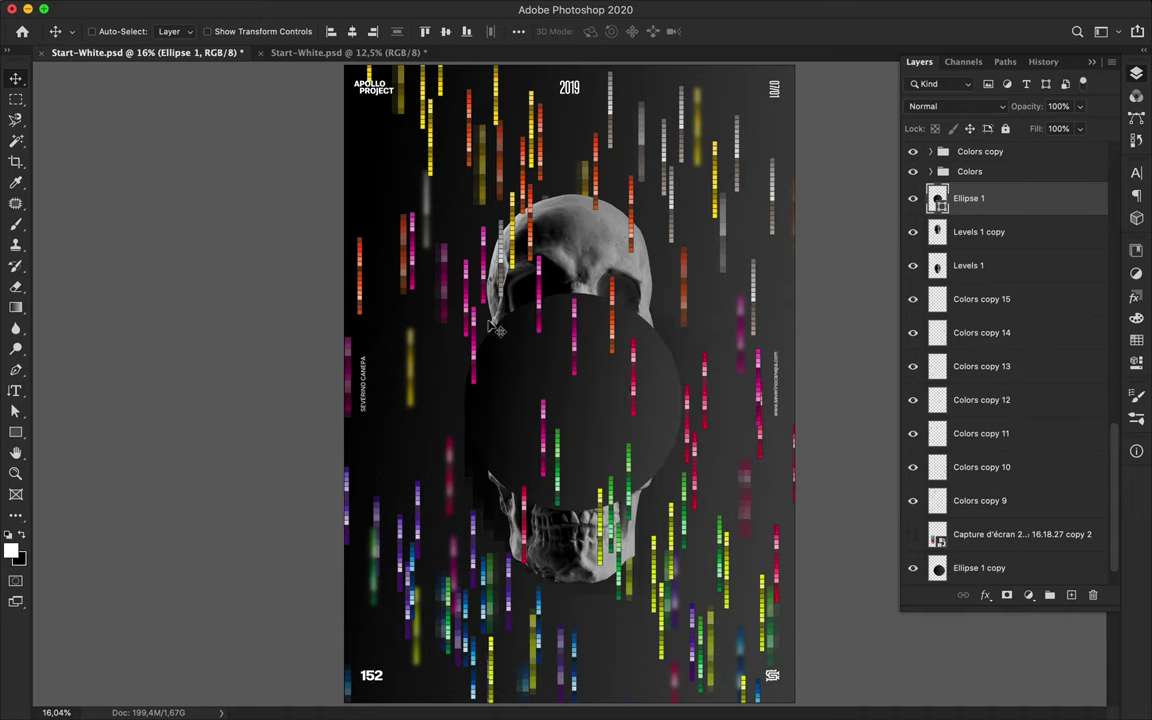
Add vertical APOLLO text at 90 pt with 600 tracking beside the circle and duplicate it
key("t")
left_click(424, 401)
type("APOLLO")
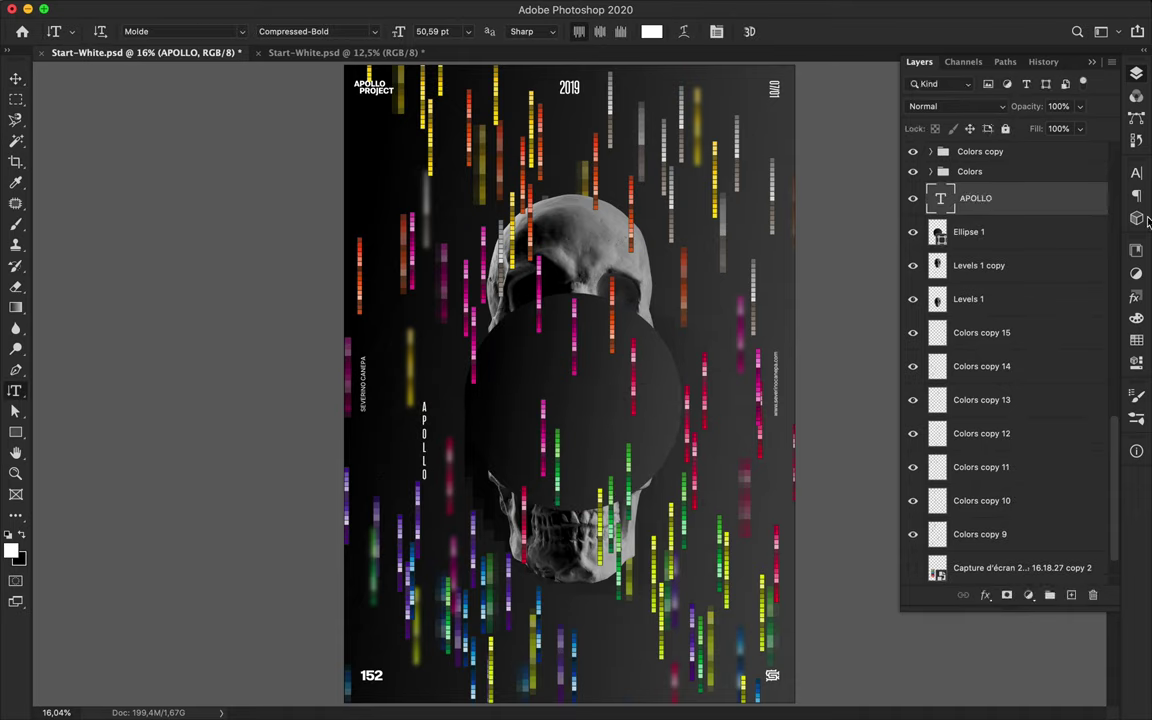
left_click(1136, 172)
left_click(996, 207)
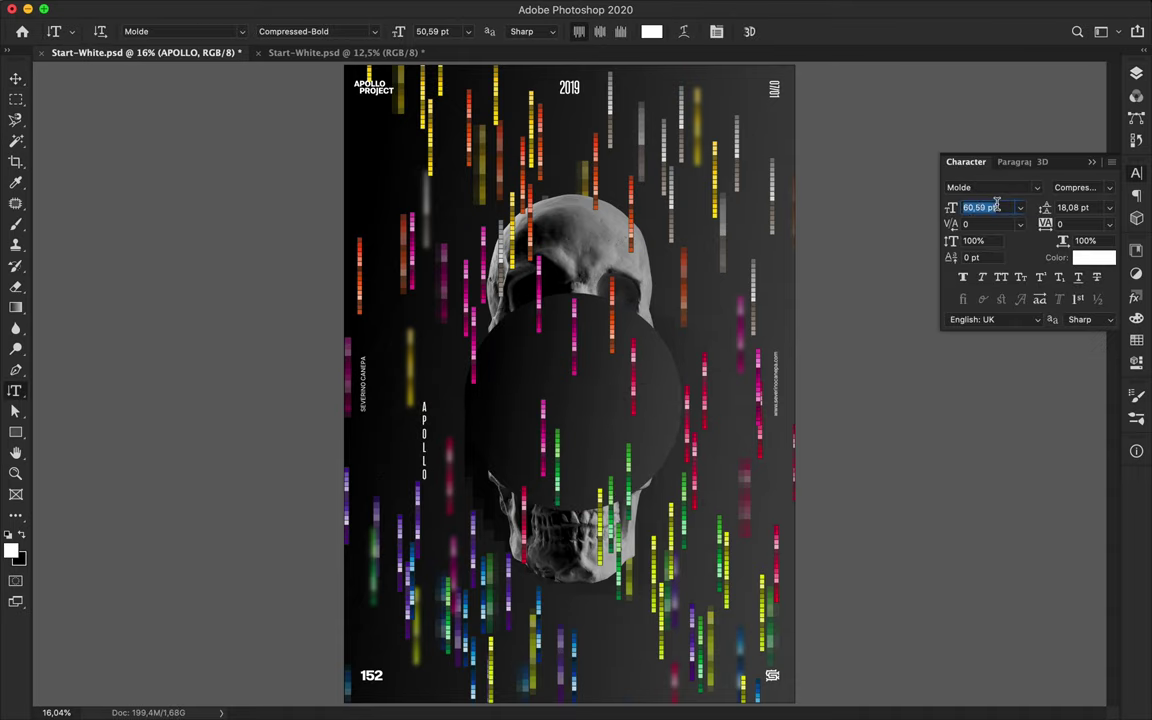
left_click(15, 78)
key("F7")
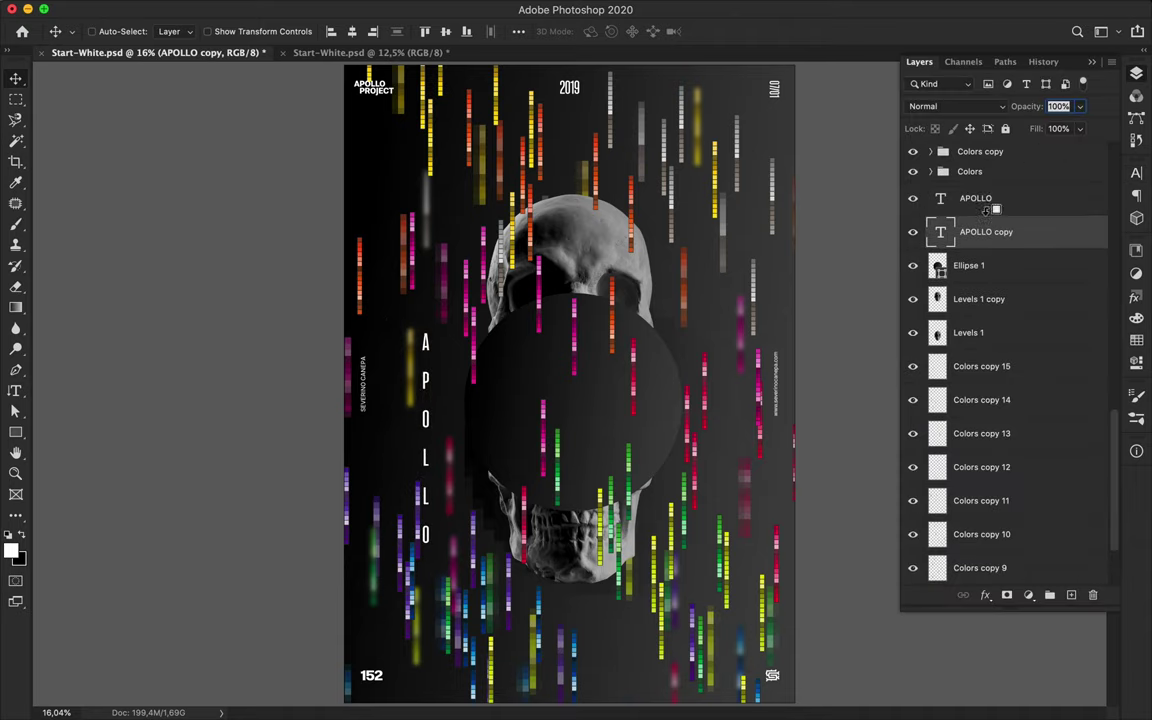
left_click_drag(988, 219, 988, 226)
left_click(374, 8)
Convert the APOLLO copy and apply a Mosaic pixelate smart filter to it
left_click(665, 300)
left_click(471, 247)
left_click(374, 8)
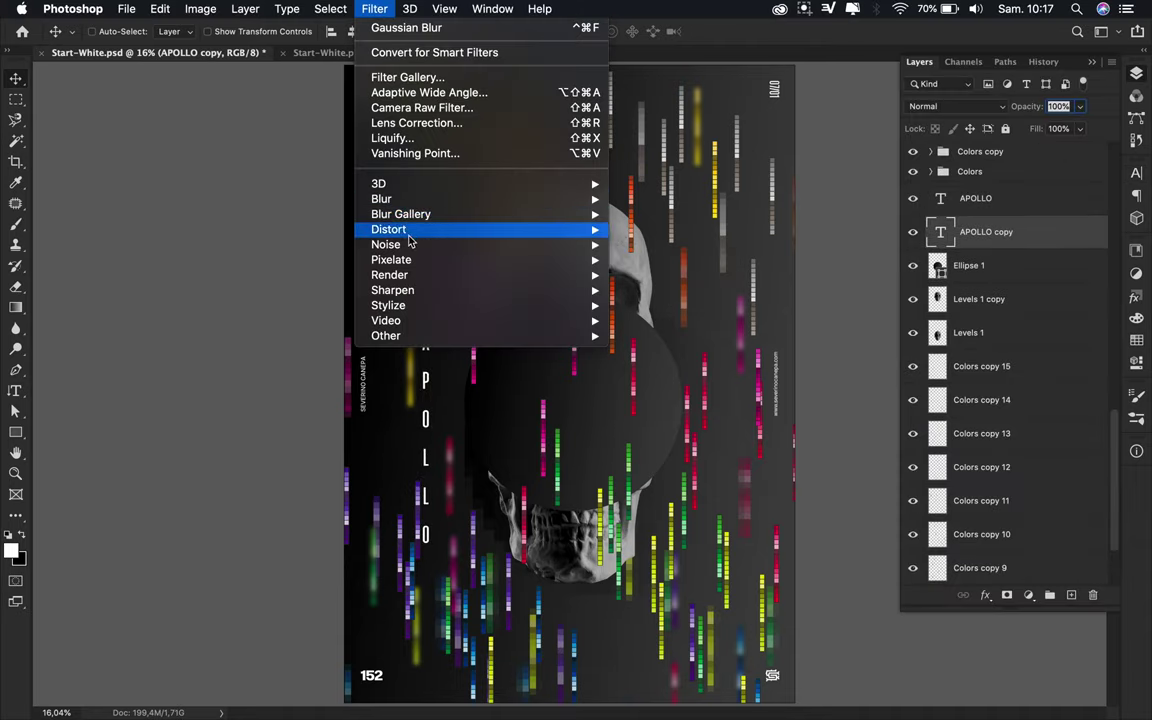
left_click(662, 327)
left_click(685, 241)
left_click(210, 36)
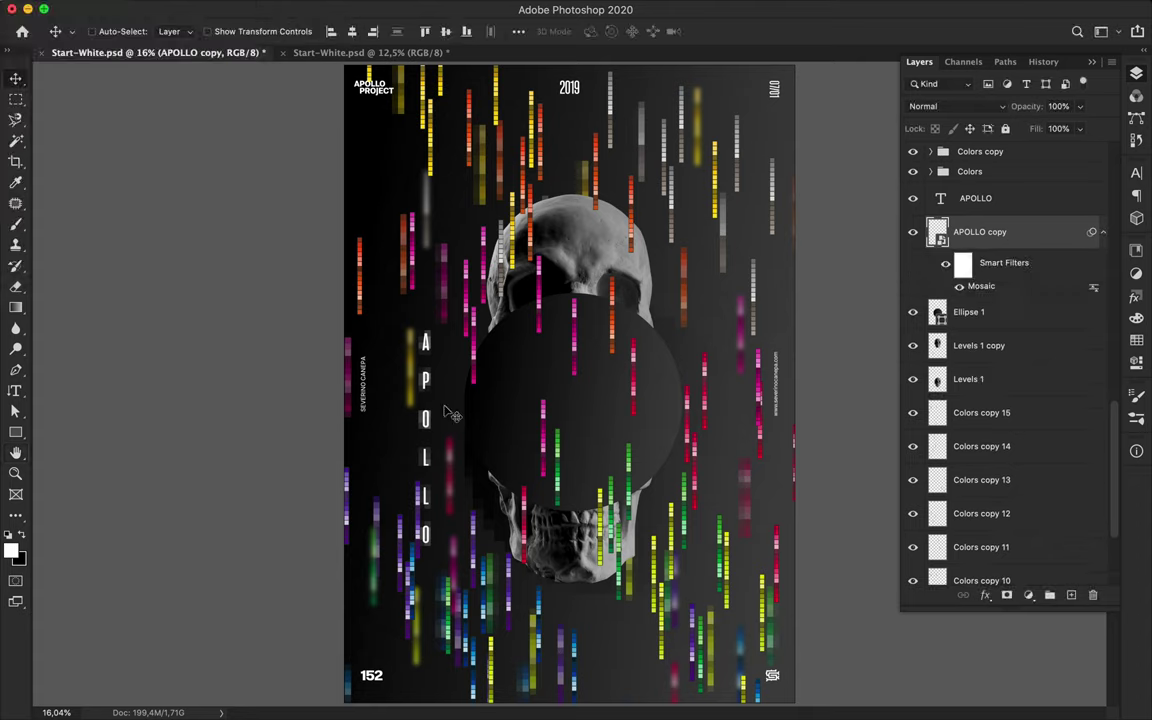
Duplicate the pixelated APOLLO strip and place copies down-right and higher on the poster
scroll(1106, 240, "up", 10)
scroll(1075, 314, "up", 5)
scroll(1075, 314, "down", 5)
scroll(1075, 314, "down", 5)
left_click(1102, 418)
key("ctrl+j")
key("ctrl+j")
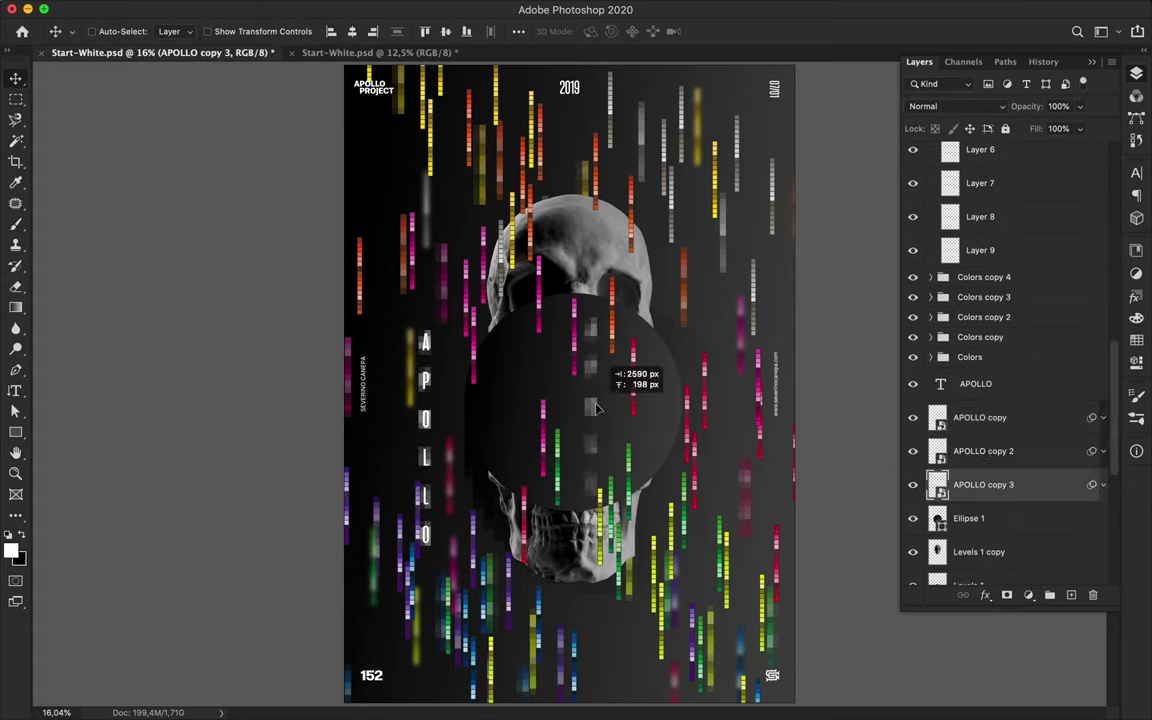
left_click_drag(595, 408, 646, 645)
left_click_drag(746, 333, 683, 162)
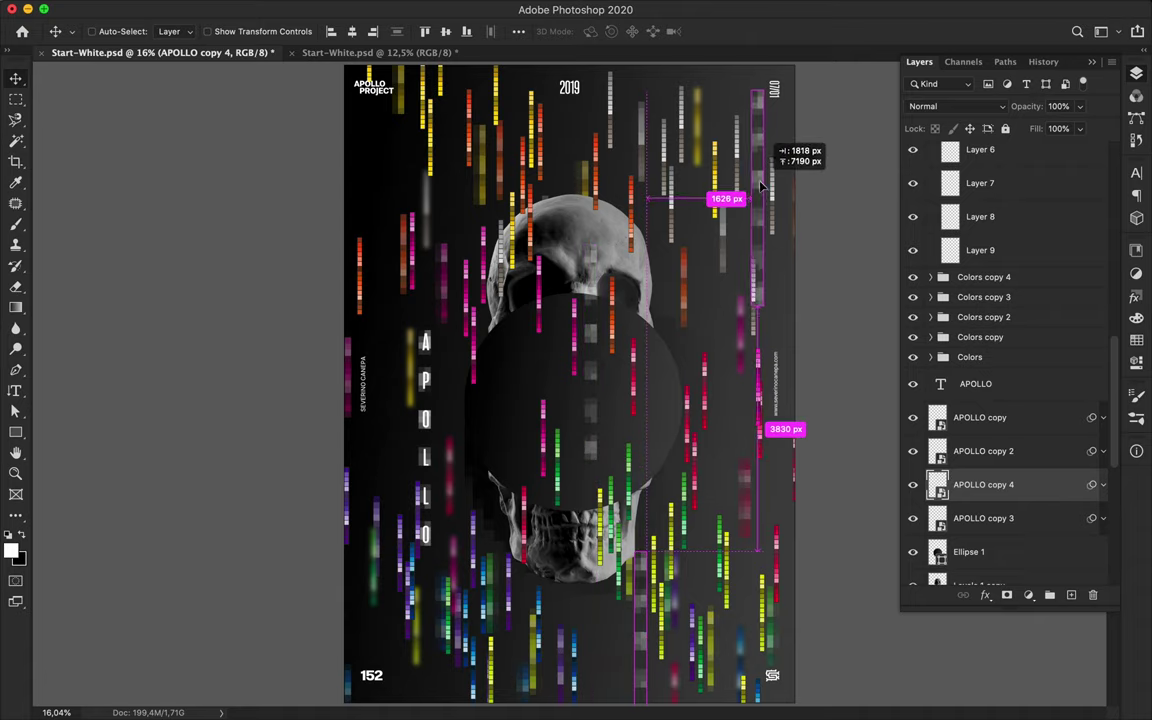
Copy the APOLLO word over to the right side of the skull
mouse_move(425, 343)
left_mouse_down()
mouse_move(707, 205)
mouse_move(684, 205)
left_mouse_up()
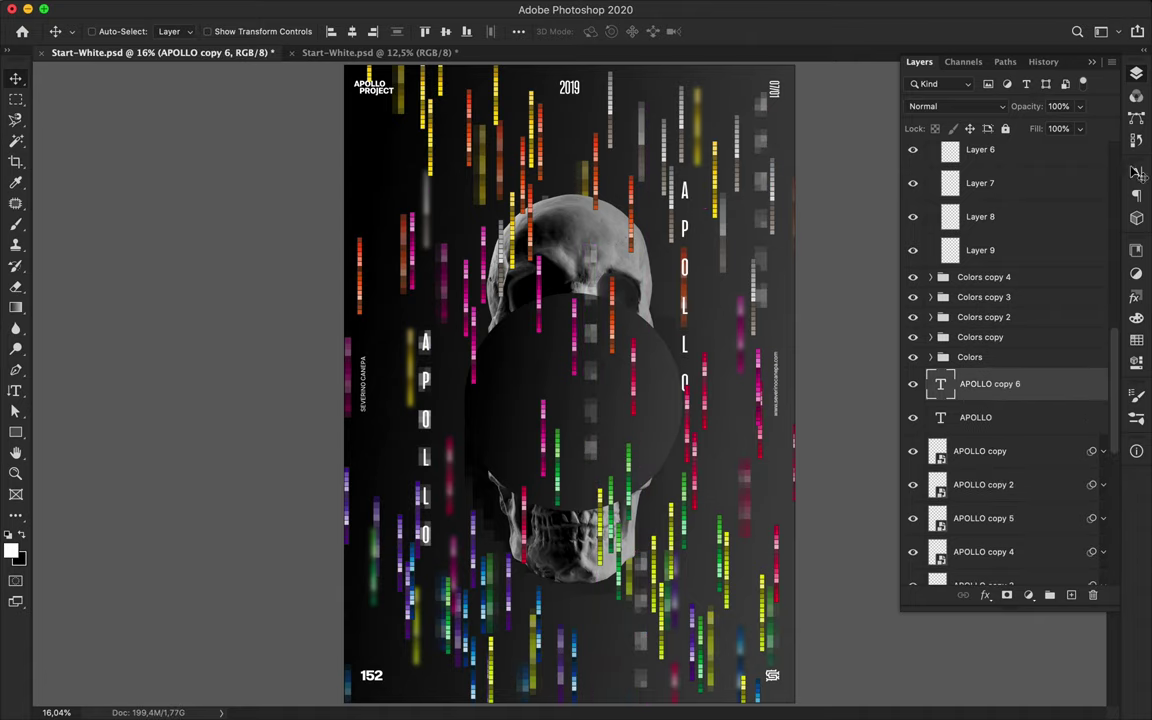
left_click(1025, 157)
scroll(1030, 585, "down", 10)
Make the second APOLLO bold and expanded, and reposition the APOLLO copy 6 layer
left_click(1029, 580)
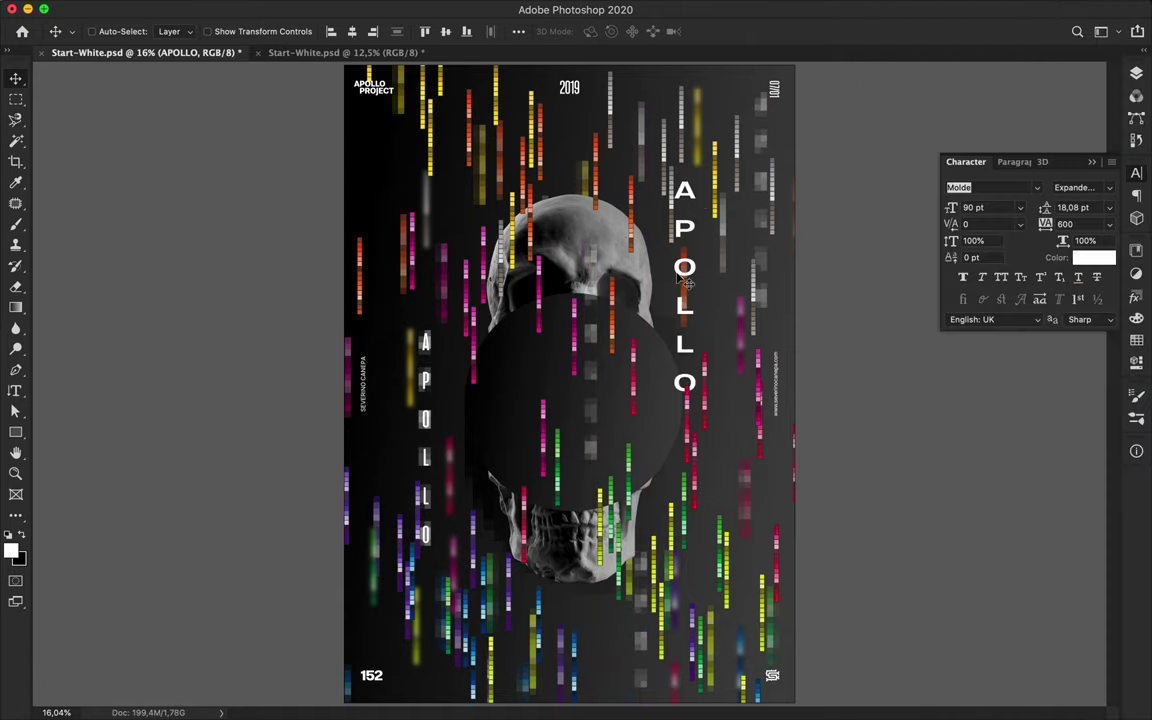
left_click(1136, 73)
left_click_drag(990, 417, 990, 397)
Apply a larger-cell Mosaic to APOLLO copy 6 and duplicate it onto the skull
left_click(466, 10)
mouse_move(391, 259)
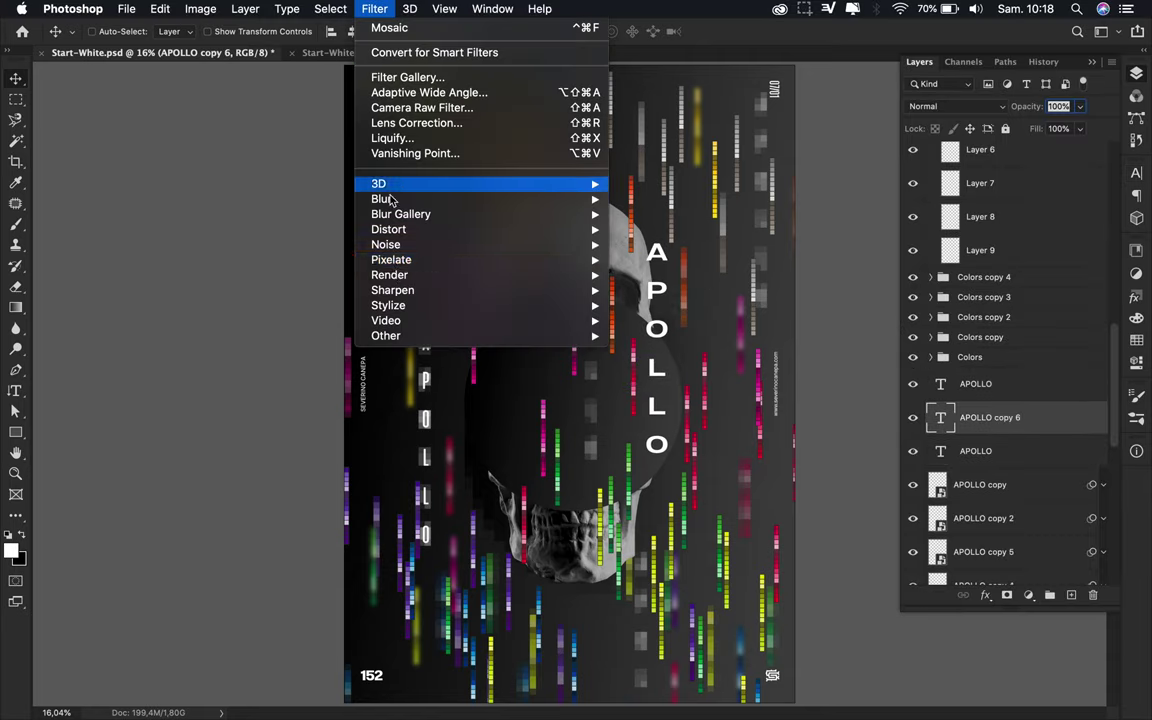
left_click(686, 289)
left_click(668, 245)
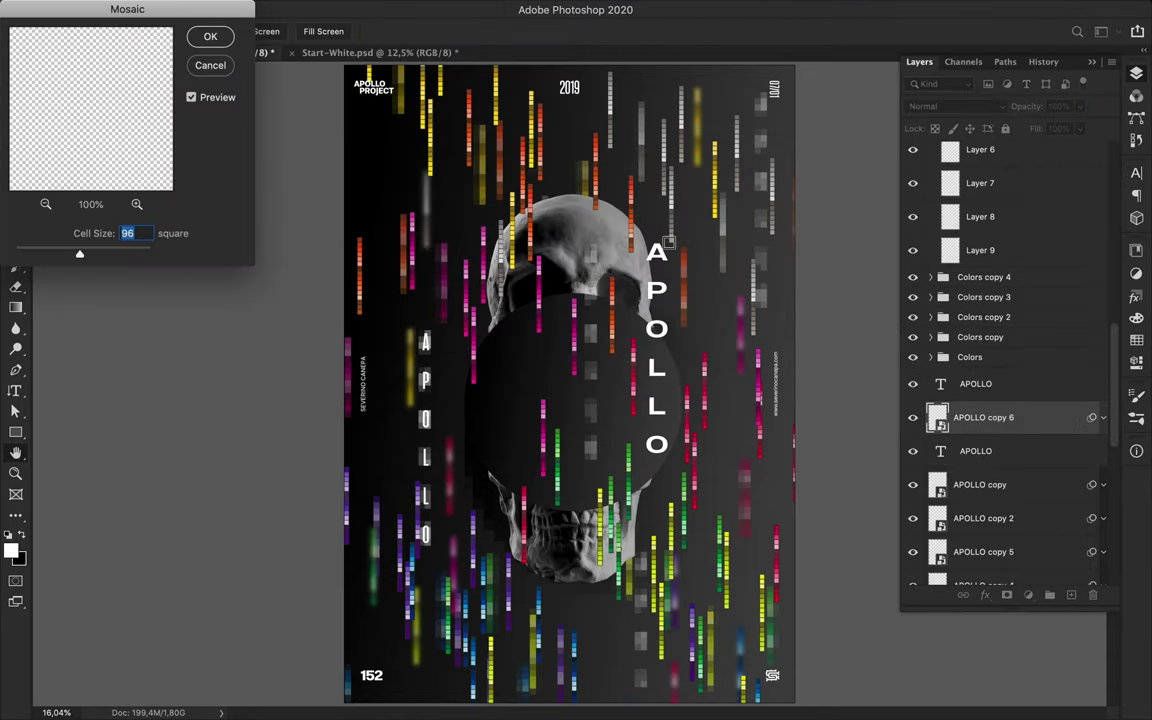
left_click_drag(78, 255, 85, 255)
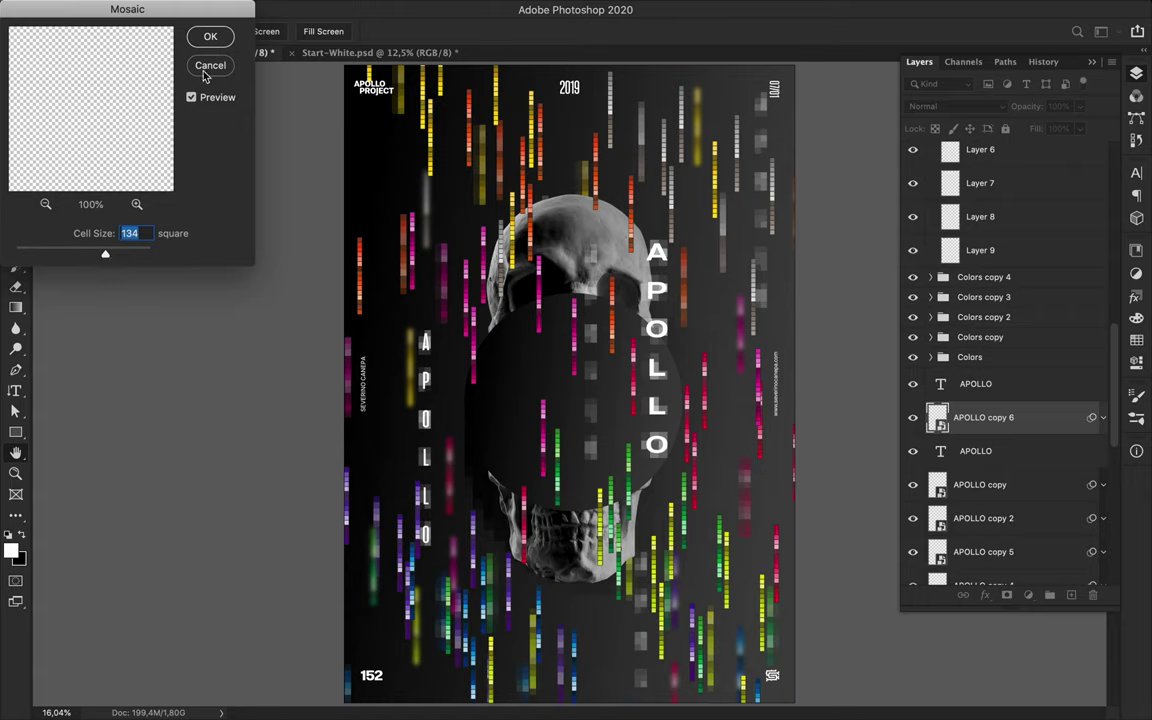
left_click(210, 36)
mouse_move(535, 294)
left_mouse_down()
mouse_move(490, 398)
mouse_move(733, 124)
left_mouse_up()
Place more duplicated mosaic APOLLO strips along the poster's left side
left_click_drag(360, 270, 333, 302)
scroll(916, 190, "up", 5)
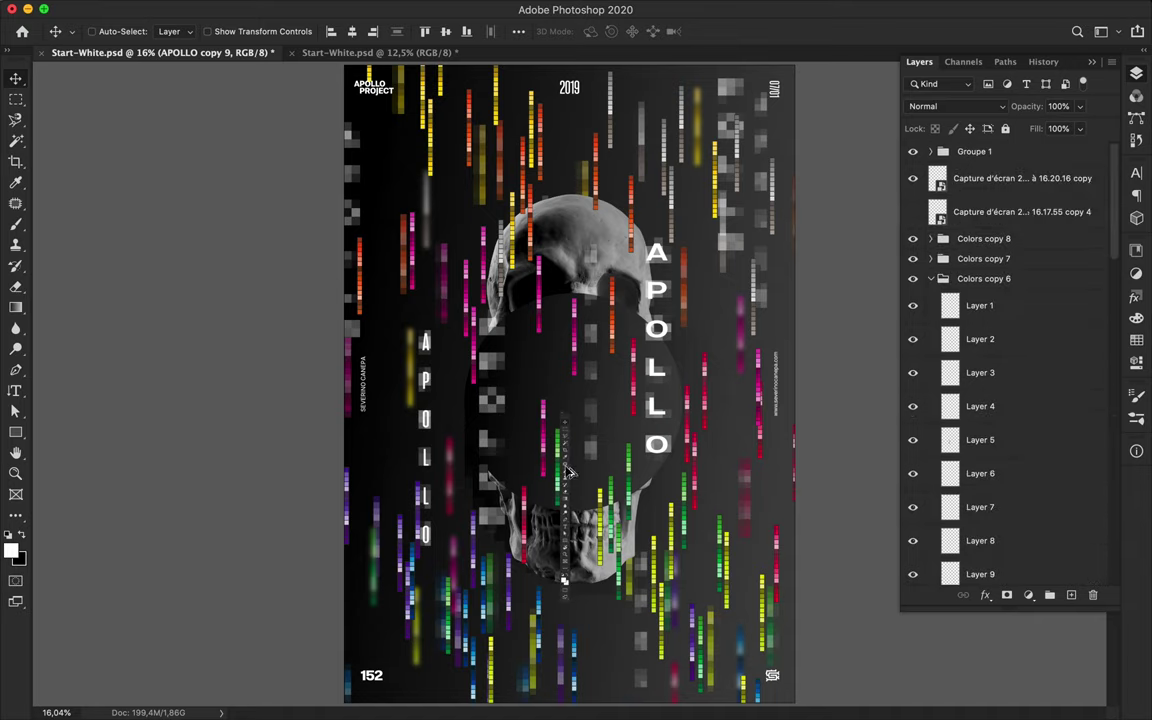
mouse_move(441, 465)
left_mouse_down()
mouse_move(390, 440)
mouse_move(615, 160)
mouse_move(457, 210)
left_mouse_up()
Pixelate the screenshot strip layer with a Mosaic of cell size 115
left_click(572, 556, "super")
left_click(374, 8)
left_click(385, 33)
left_click(210, 38)
key("super+z")
left_click(374, 8)
left_click(385, 33)
left_click_drag(105, 254, 92, 256)
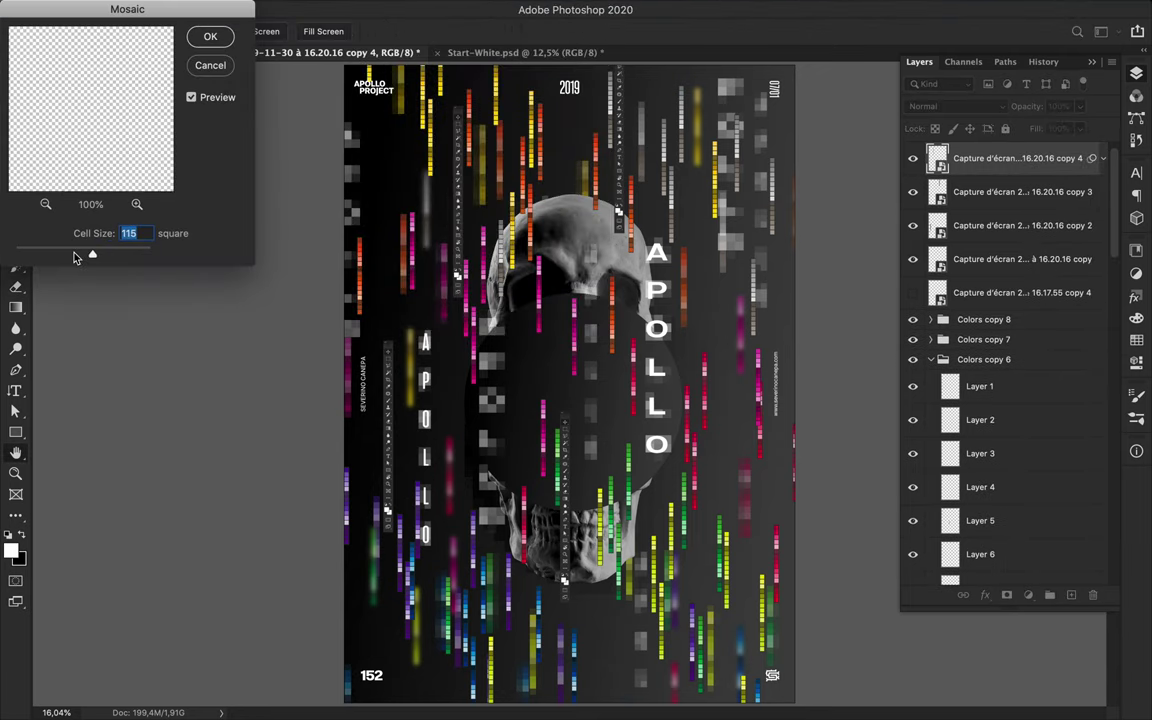
left_click(210, 38)
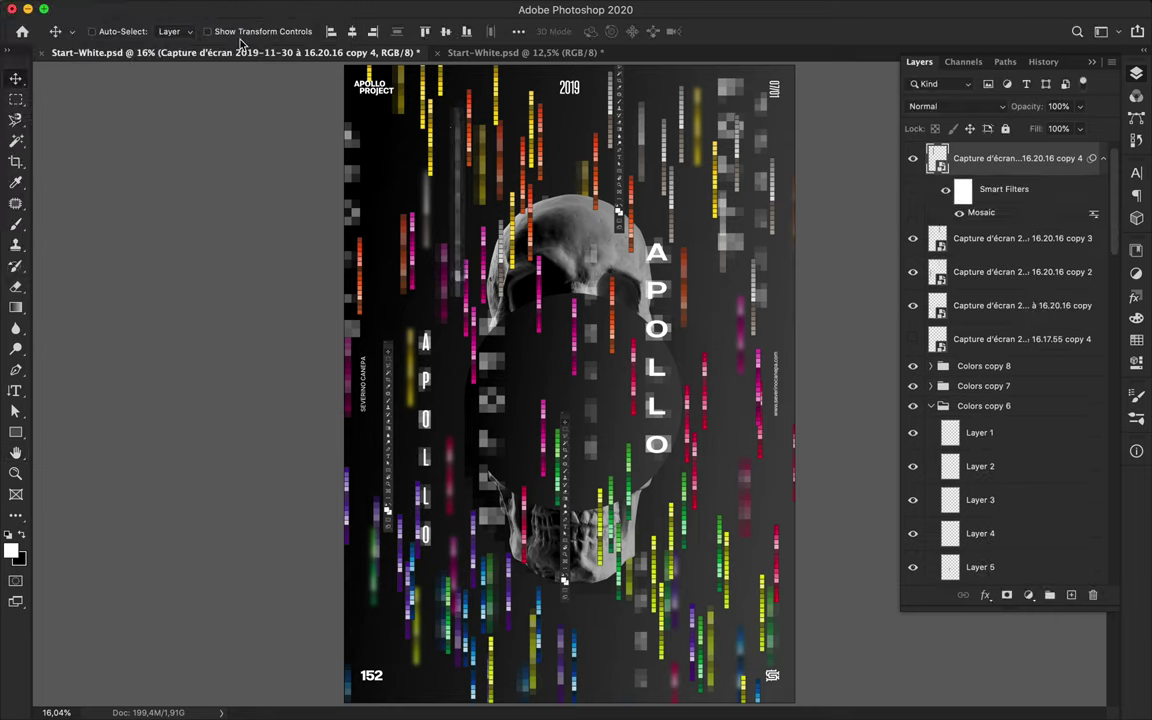
Duplicate the pixelated screenshot strip into two more positions on the poster
left_click_drag(518, 214, 515, 150)
left_click_drag(640, 450, 718, 482)
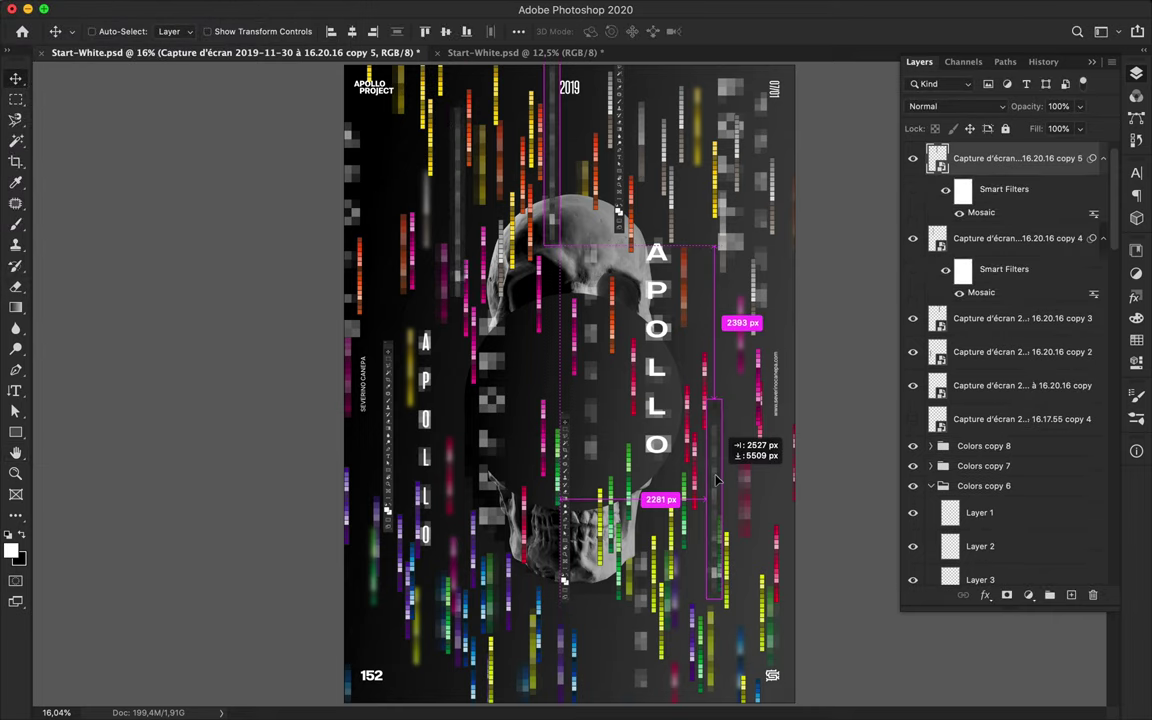
left_click(523, 245, "super")
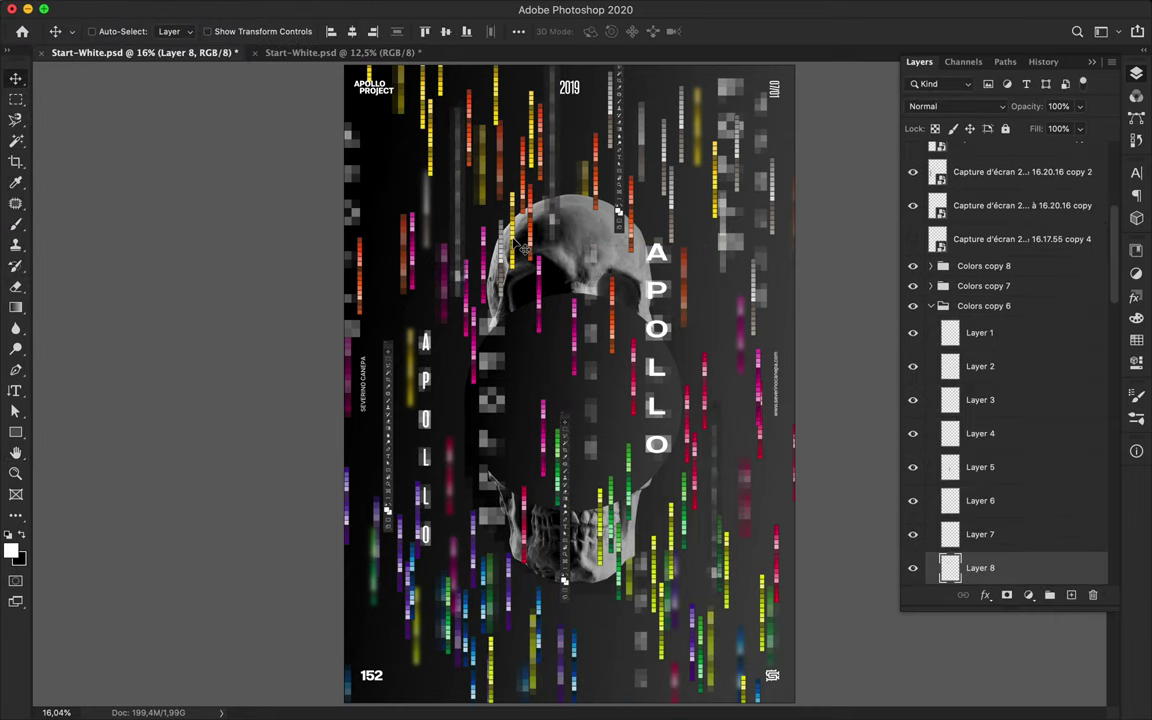
Move colour-swatch strips off the skull's centre and jaw to beside the APOLLO lettering
left_click(544, 300, "super")
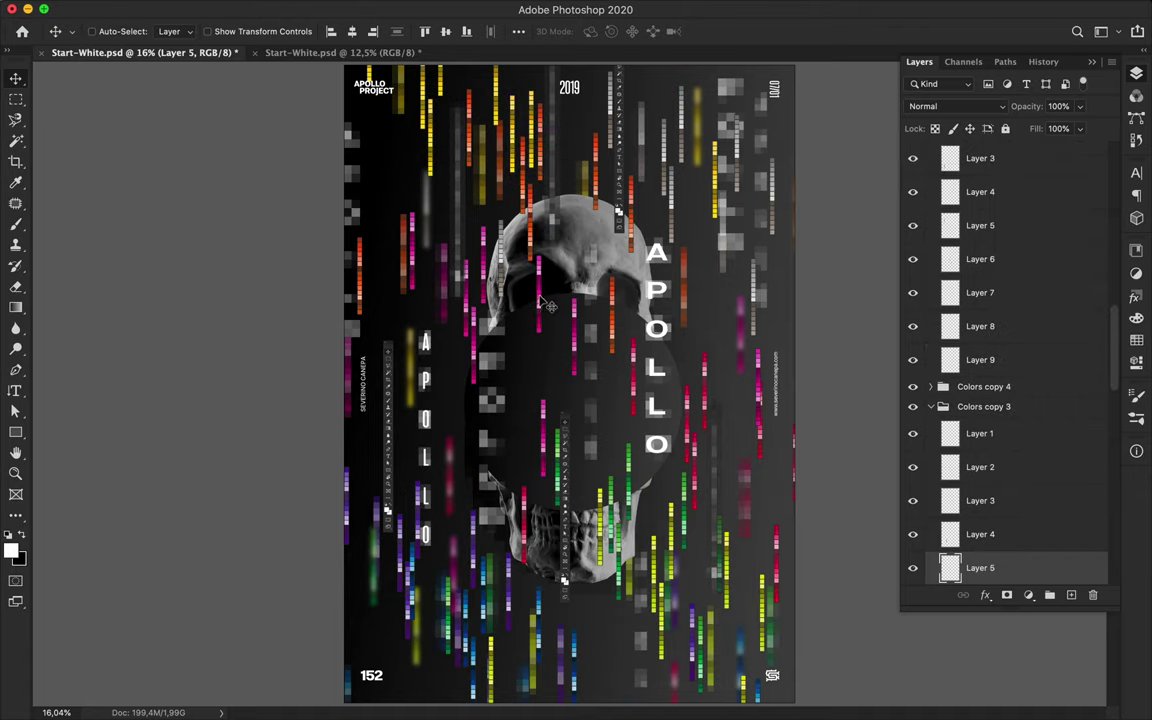
left_click(563, 457, "super")
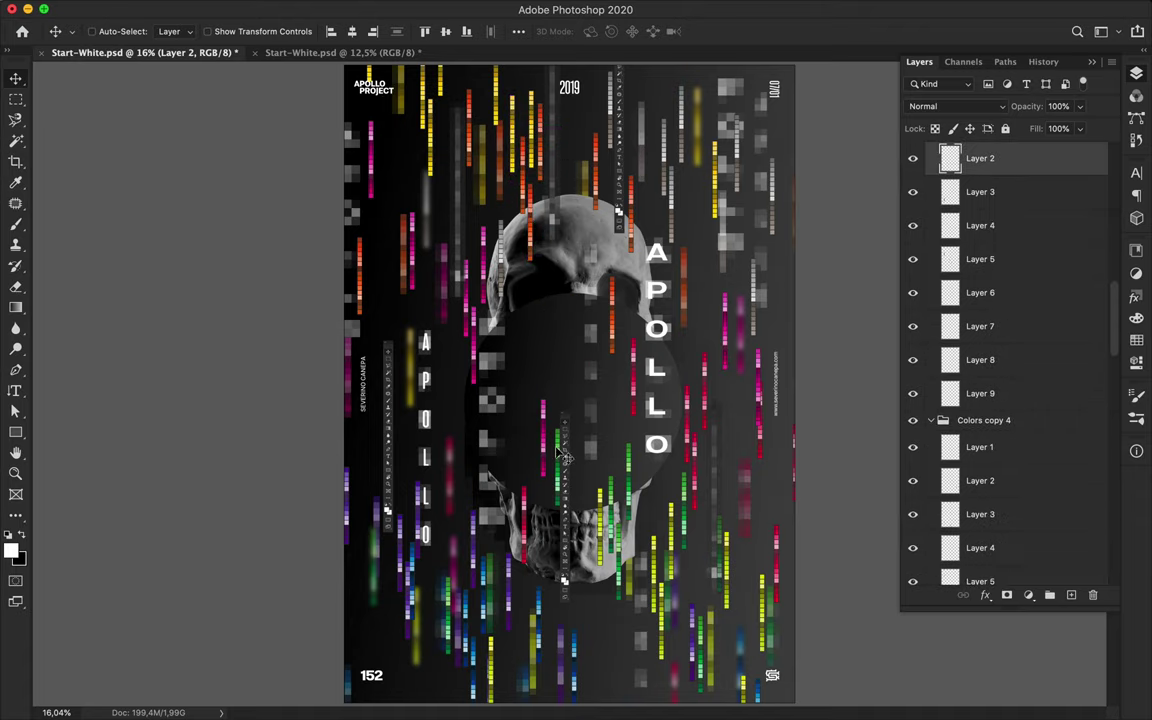
left_click(379, 463, "super")
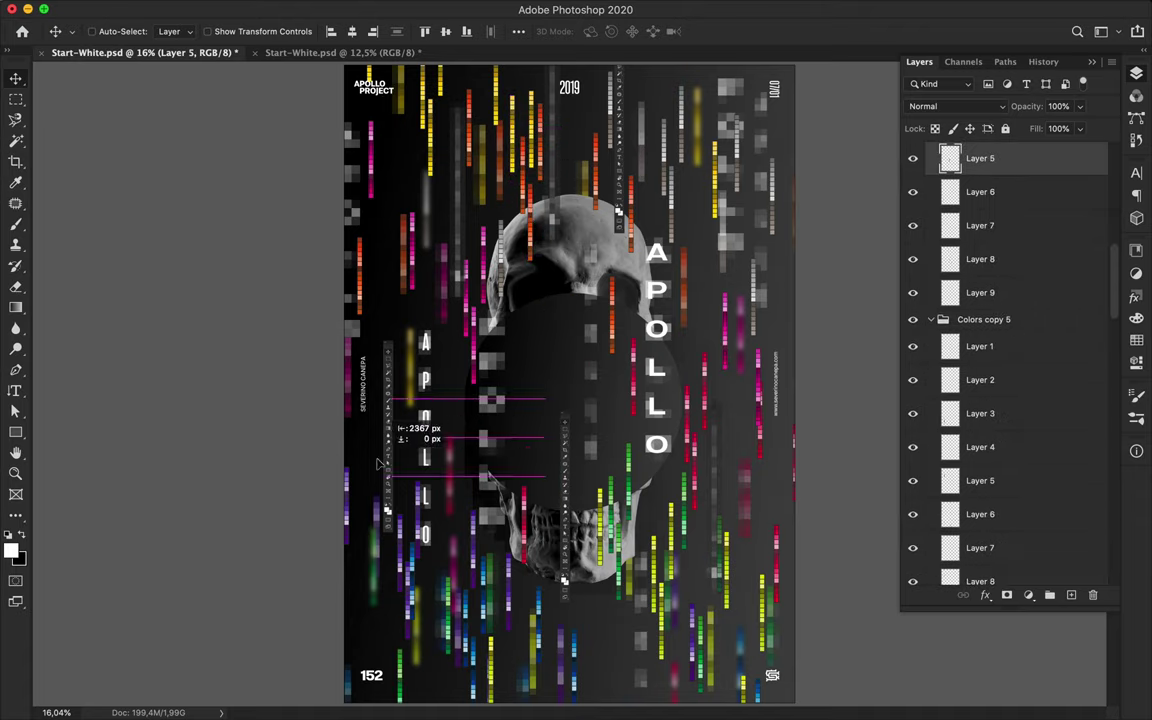
left_click(580, 467, "super")
left_click(618, 522, "super")
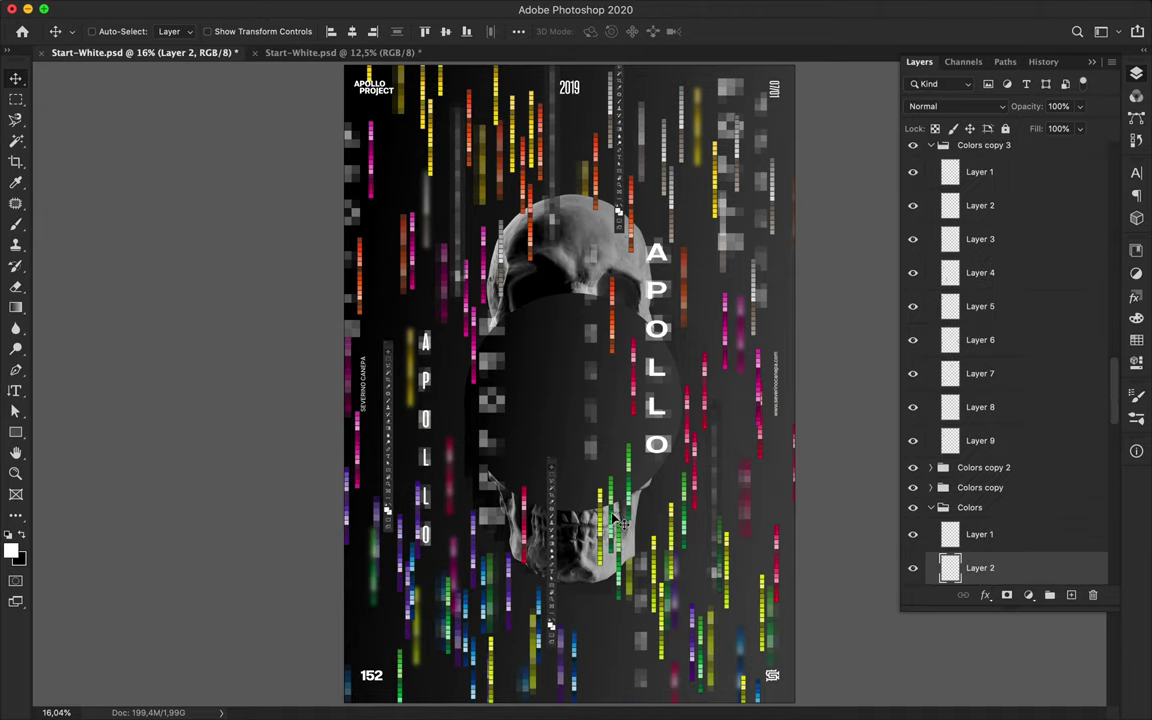
left_click(603, 545, "super")
left_click(634, 397, "super")
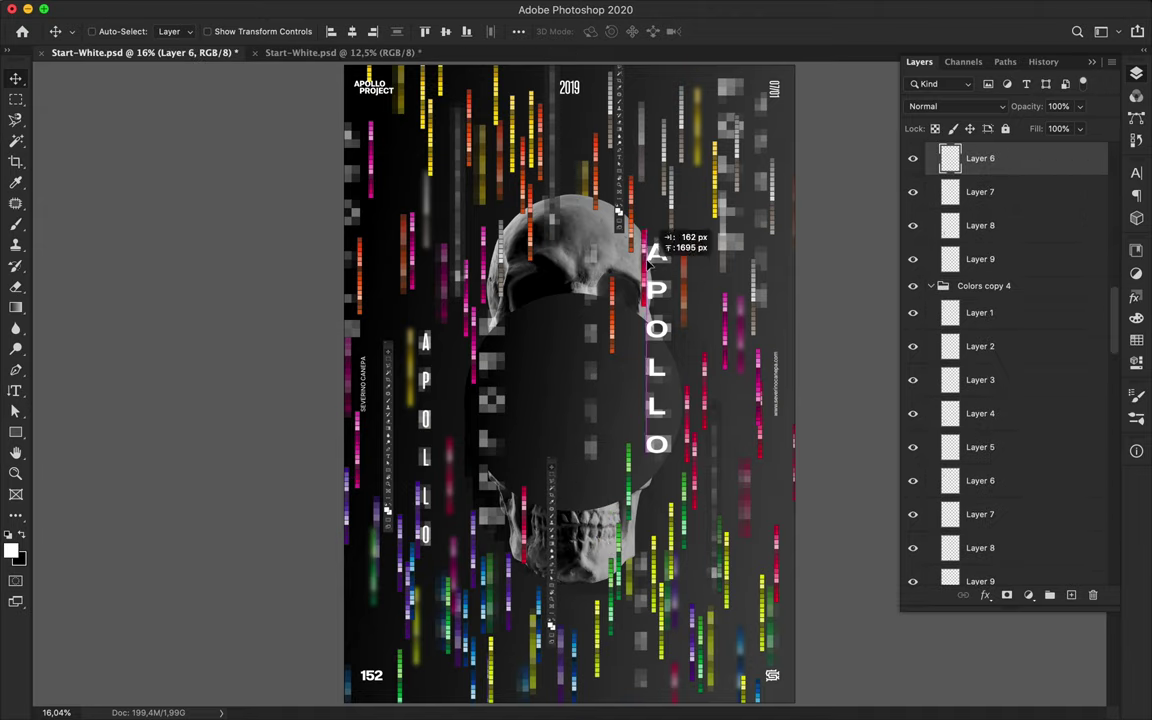
left_click(620, 325, "super")
left_click(483, 342, "super")
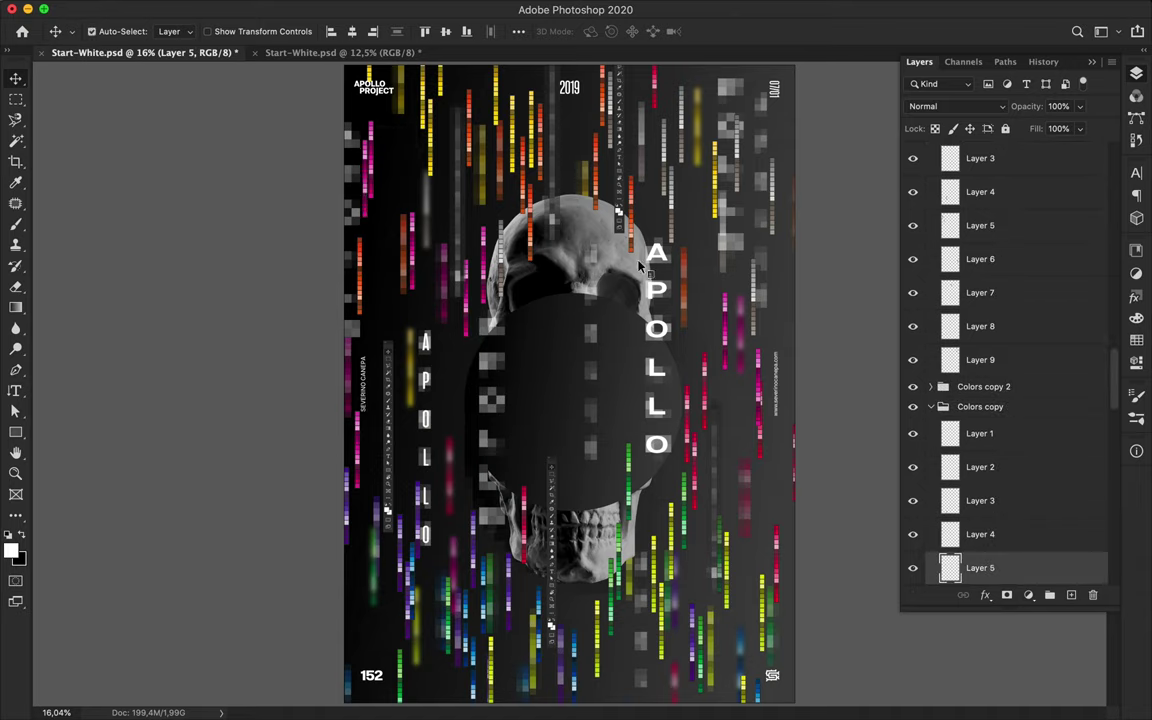
left_click(628, 368, "super")
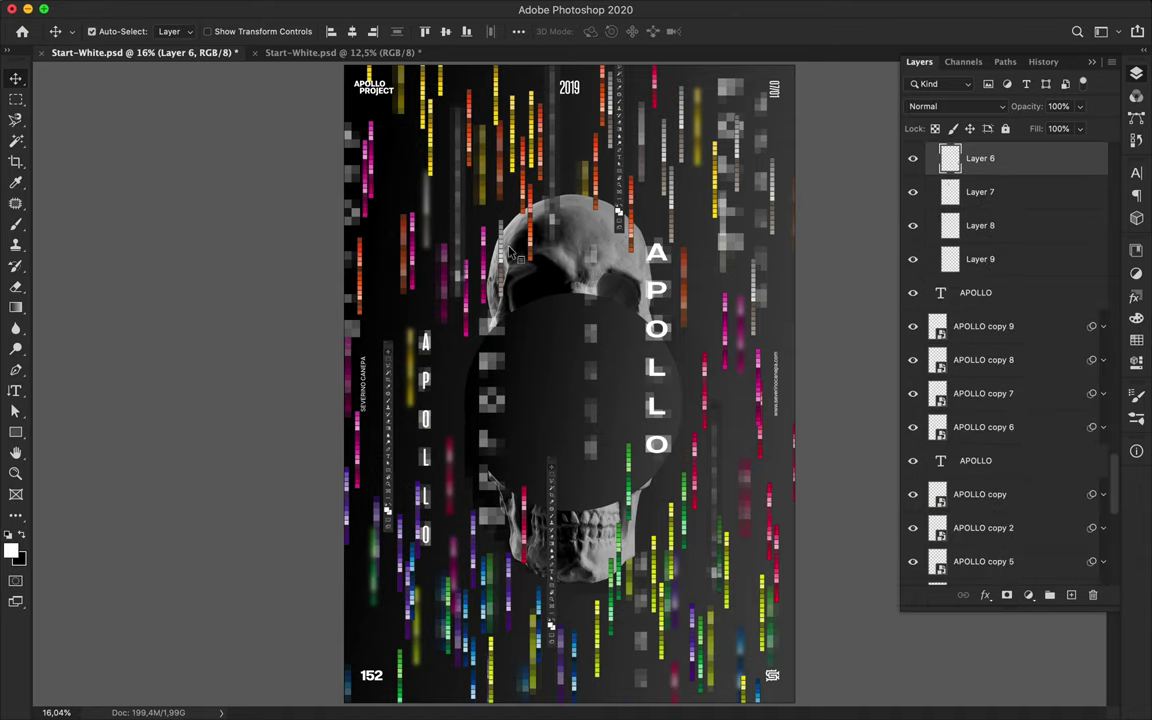
left_click(512, 133)
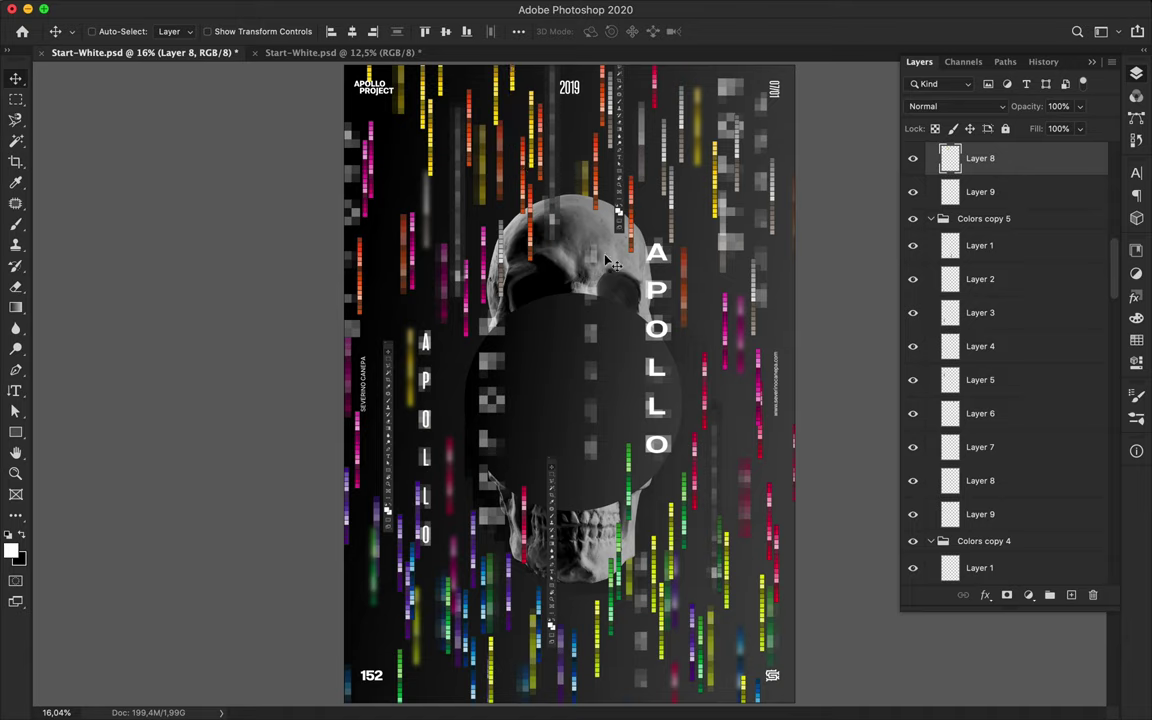
Collapse the Smart Filters under copies 6, 5 and 4, and move the rainbow tile block
scroll(1002, 243, "up", 10)
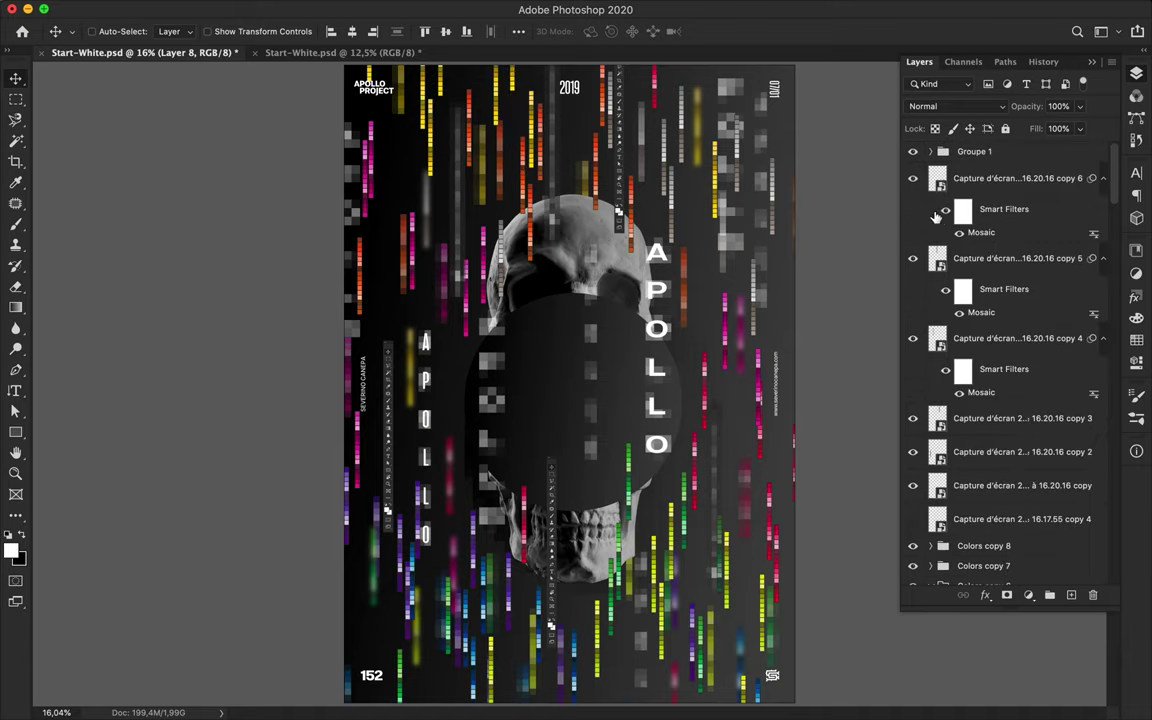
left_click(1103, 178)
left_click(1103, 212)
left_click(1103, 245)
scroll(993, 378, "down", 5)
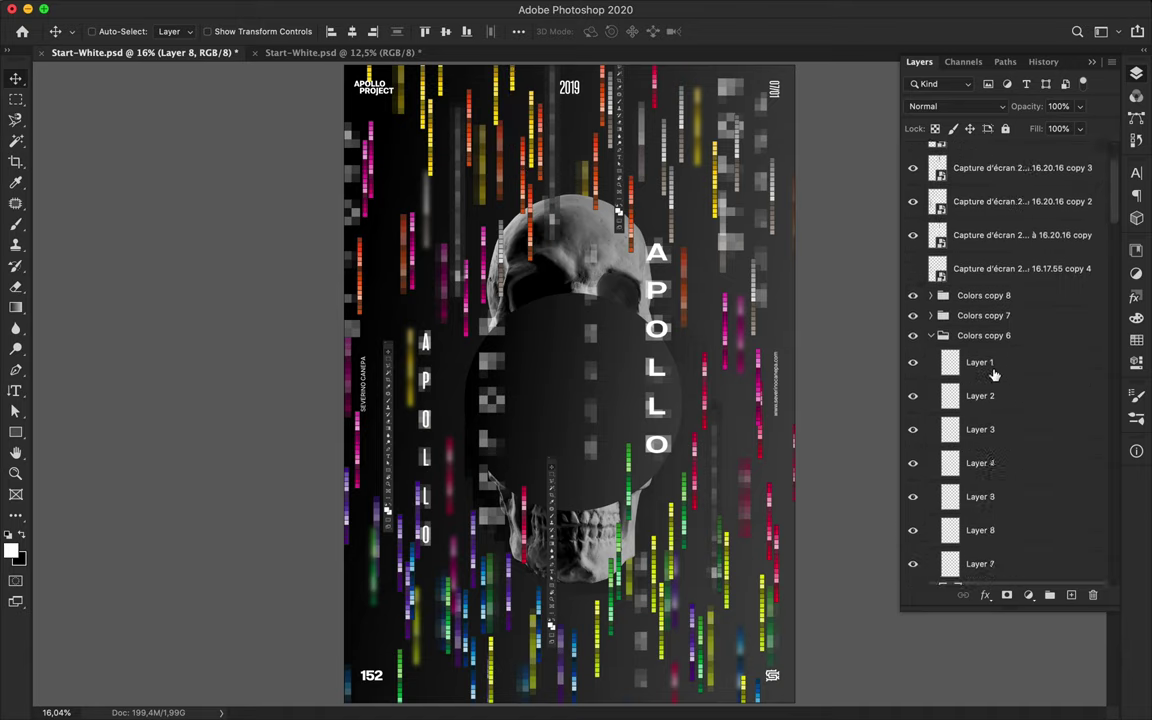
scroll(995, 404, "down", 5)
left_click_drag(398, 512, 440, 567)
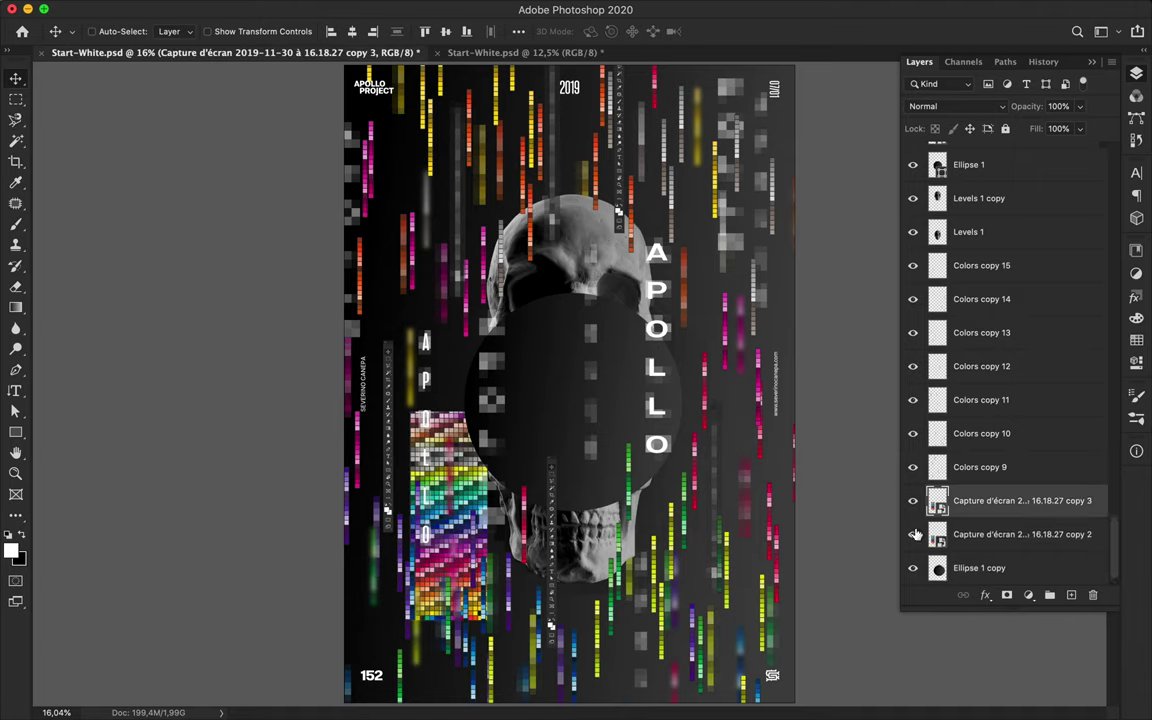
Duplicate the rainbow block, apply a 99-cell Mosaic, and place copies at the bottom corners
key("super+j")
left_click(375, 9)
left_click(660, 358)
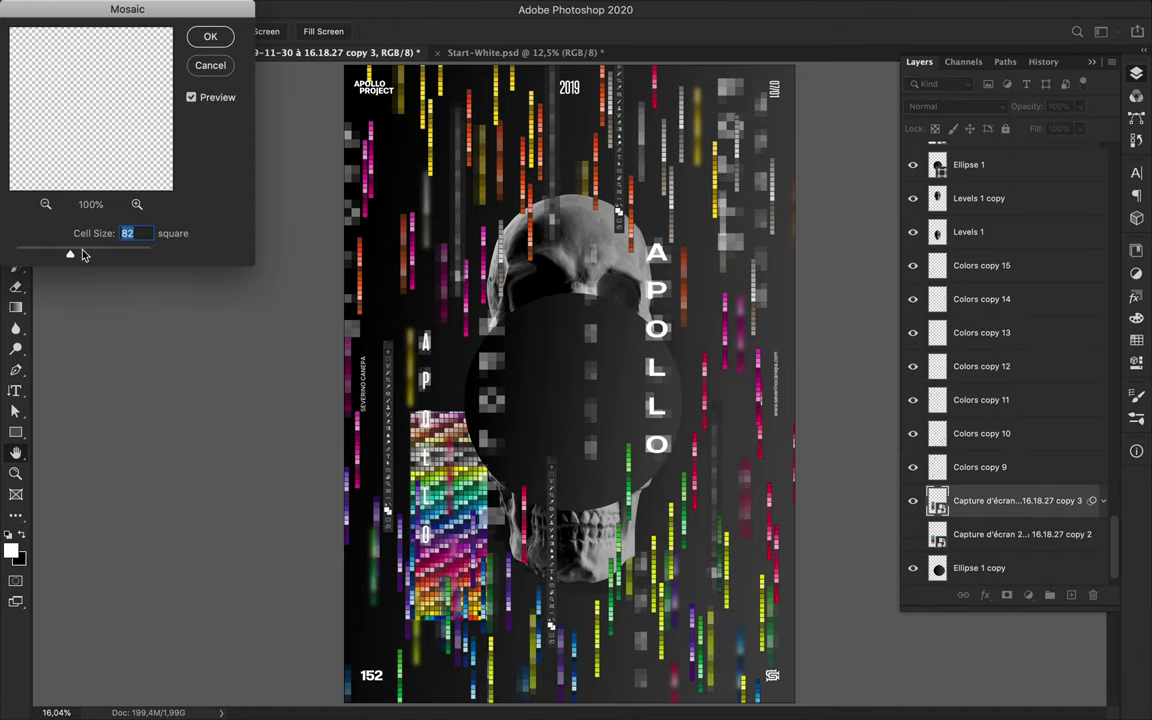
left_click_drag(83, 255, 91, 255)
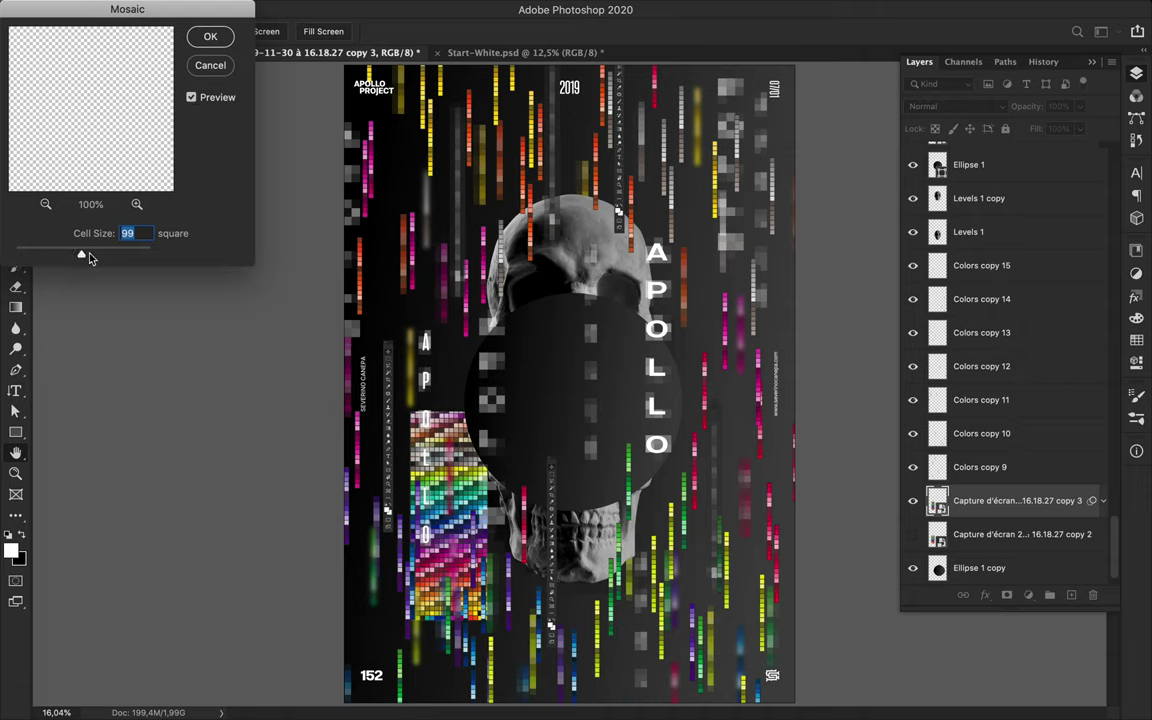
key("Return")
mouse_move(444, 563)
left_mouse_down()
mouse_move(379, 643)
mouse_move(343, 590)
mouse_move(778, 692)
left_mouse_up()
mouse_move(375, 580)
left_mouse_down()
mouse_move(395, 133)
mouse_move(360, 133)
mouse_move(402, 375)
mouse_move(366, 484)
mouse_move(771, 452)
mouse_move(762, 210)
mouse_move(766, 315)
mouse_move(805, 110)
left_mouse_up()
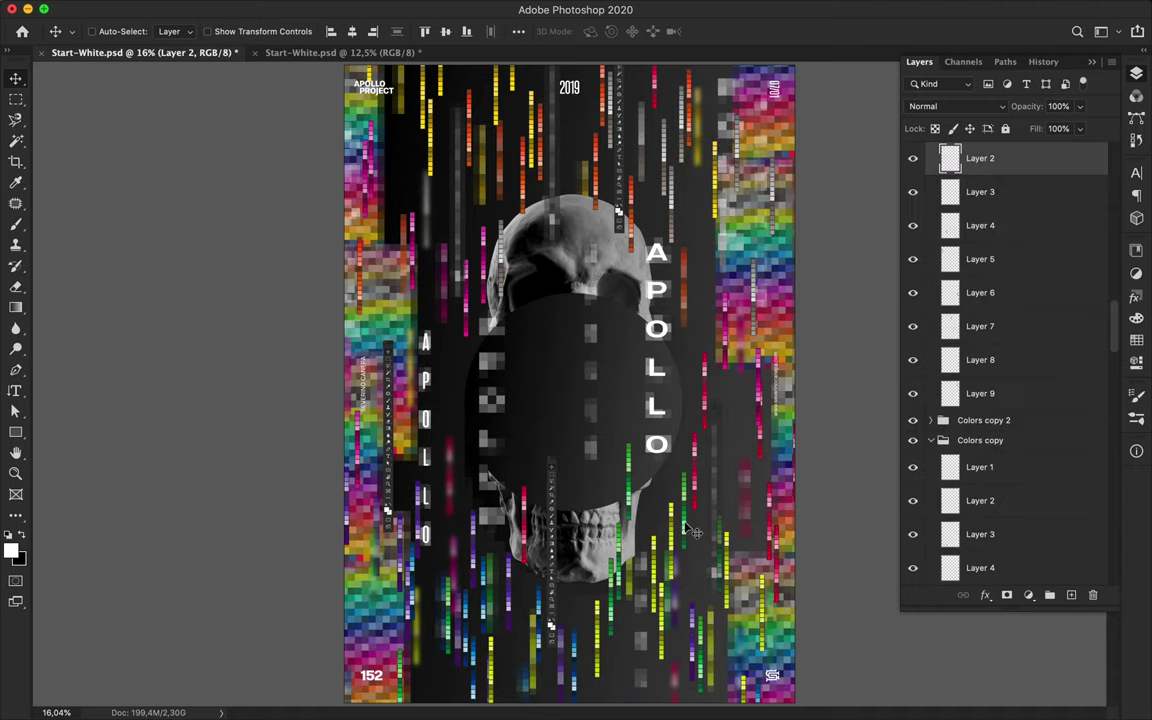
Center the large vertical APOLLO text down the skull over the dark circle
left_click_drag(655, 452, 573, 487)
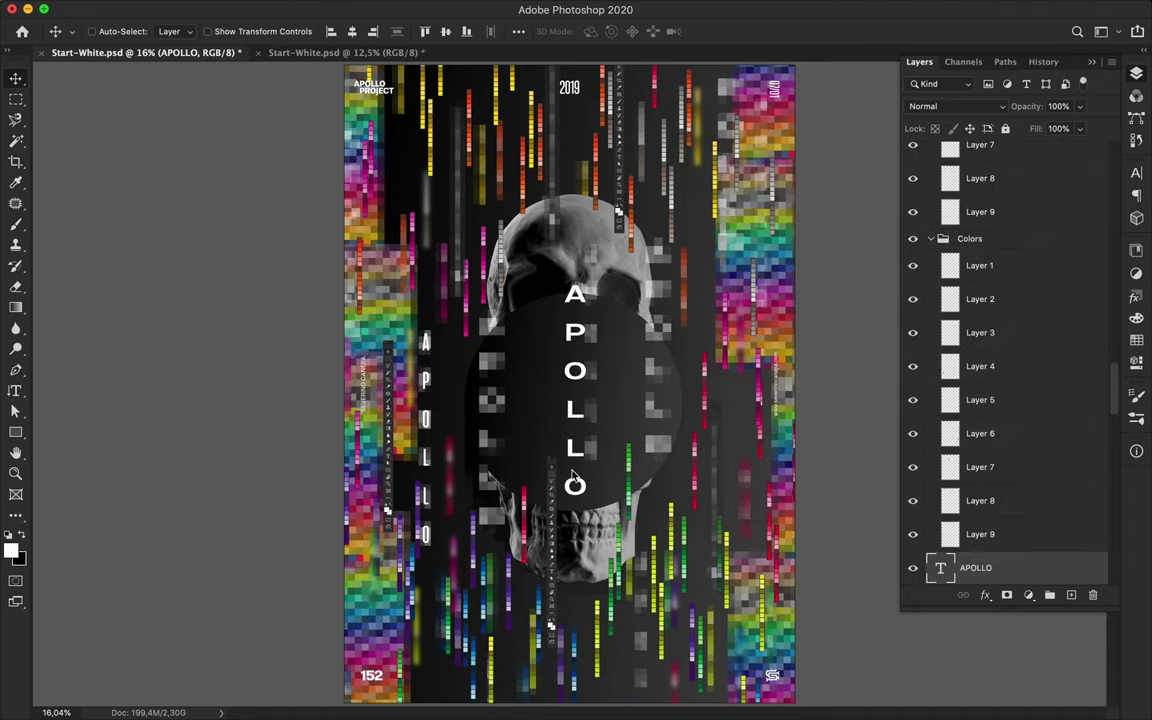
left_click_drag(576, 365, 576, 380)
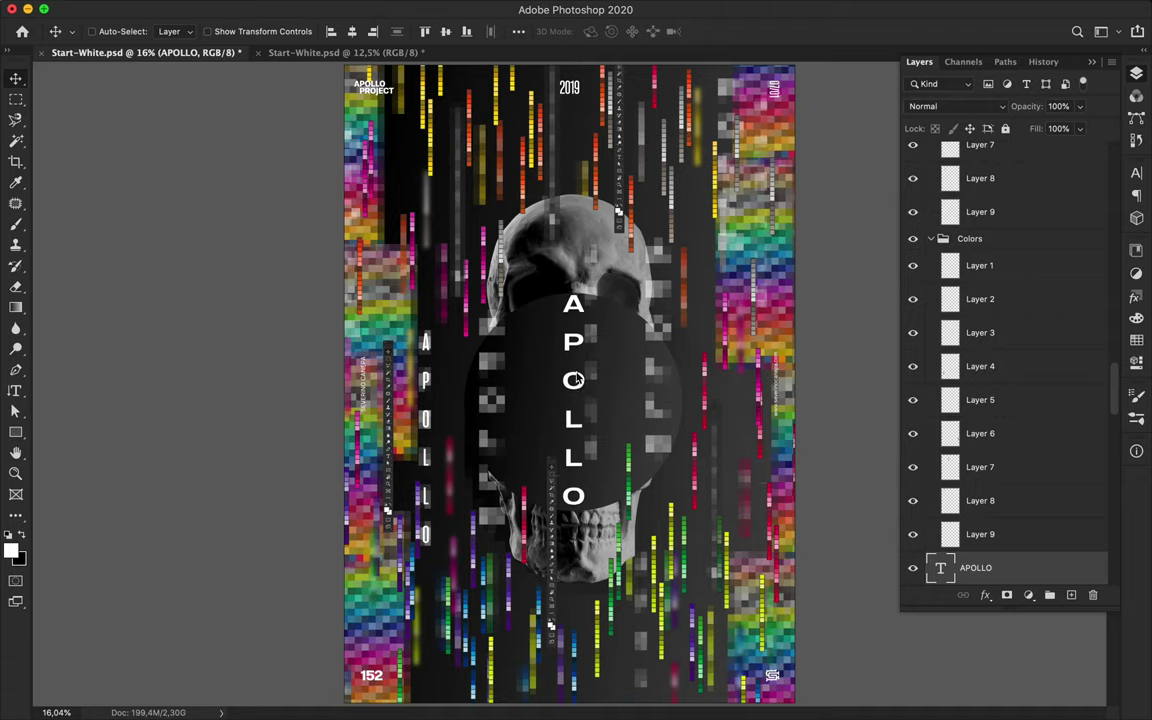
key("super")
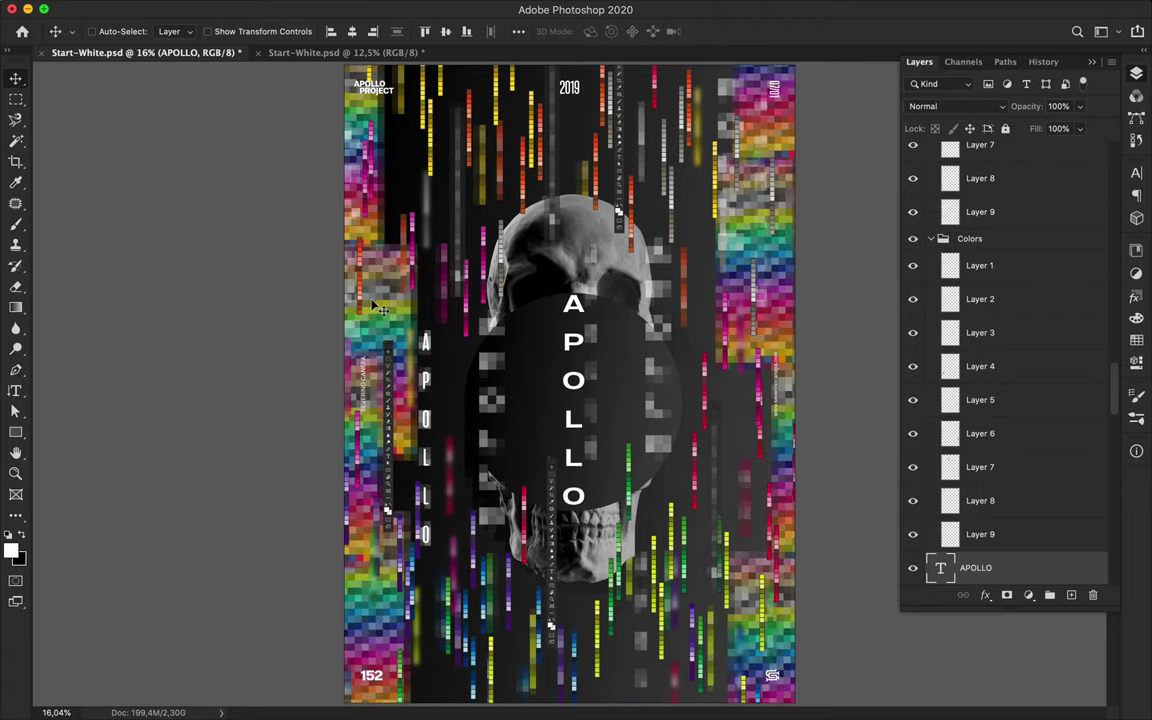